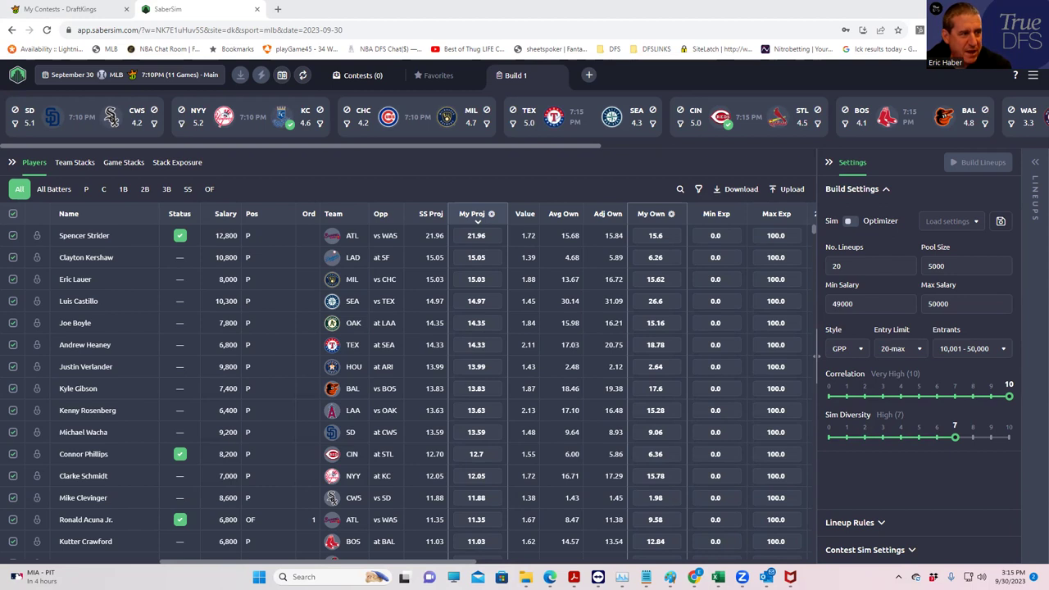
Review the upcoming MLB contest entries on DraftKings, then return to SaberSim's player projections.
click(66, 9)
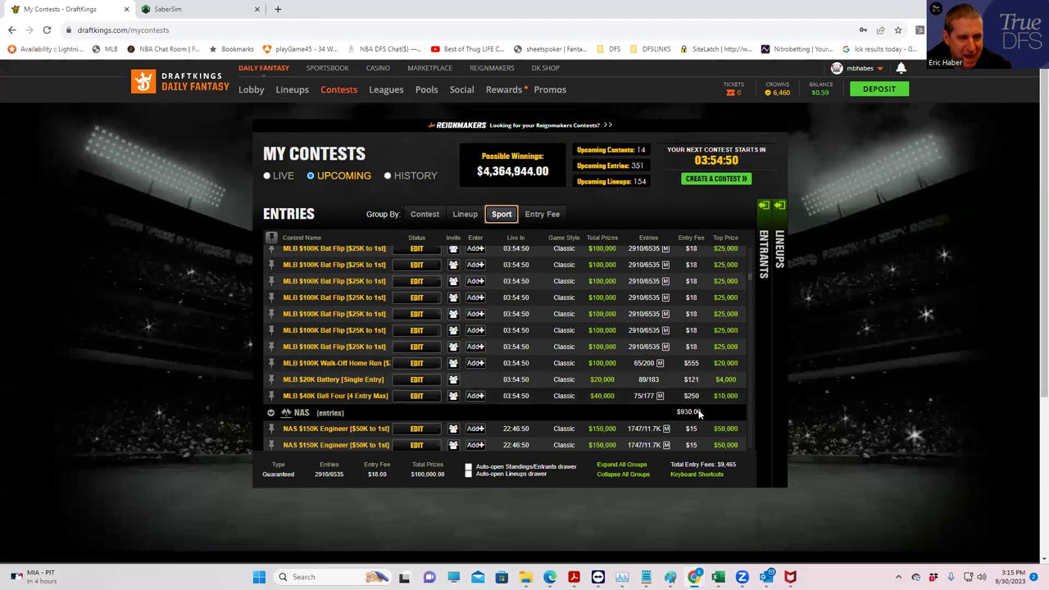
click(172, 9)
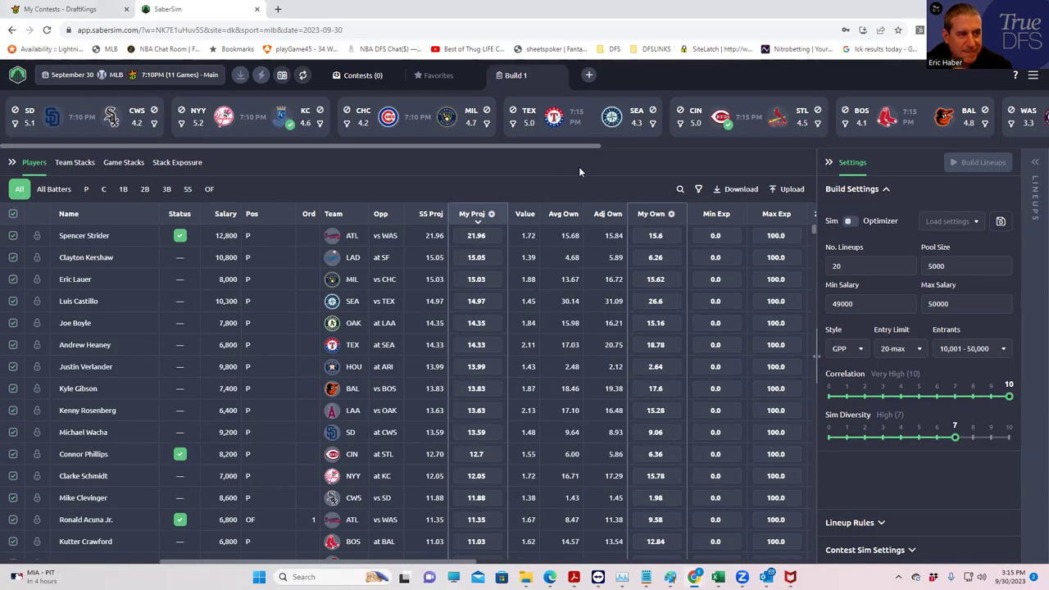
Download the projections CSV, then upload MLBDK_Sim from DFSSheets > KrugMLB as custom projections and ownership.
click(736, 191)
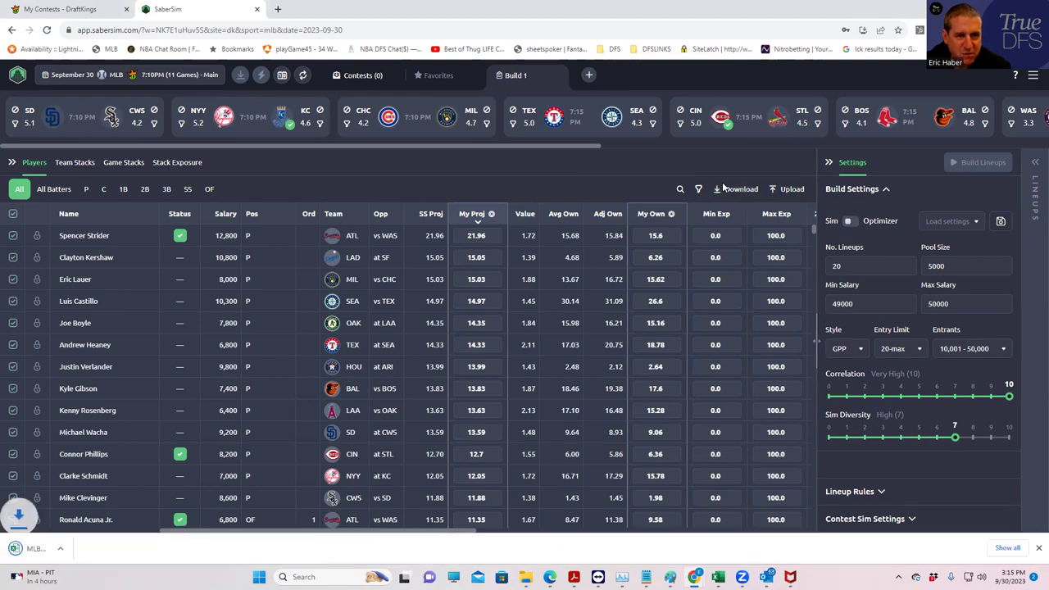
click(780, 195)
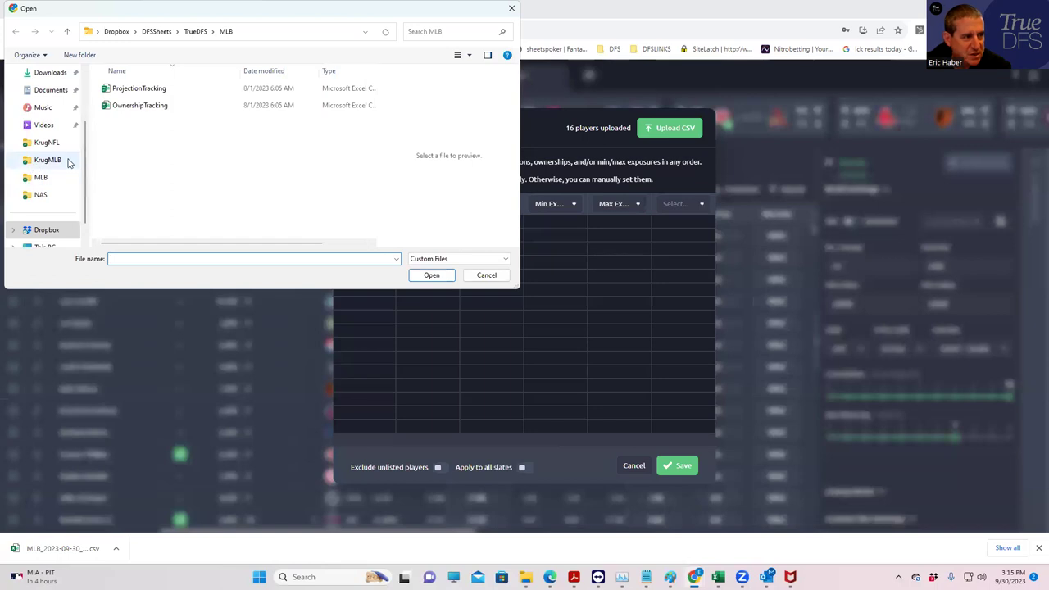
click(54, 164)
click(156, 32)
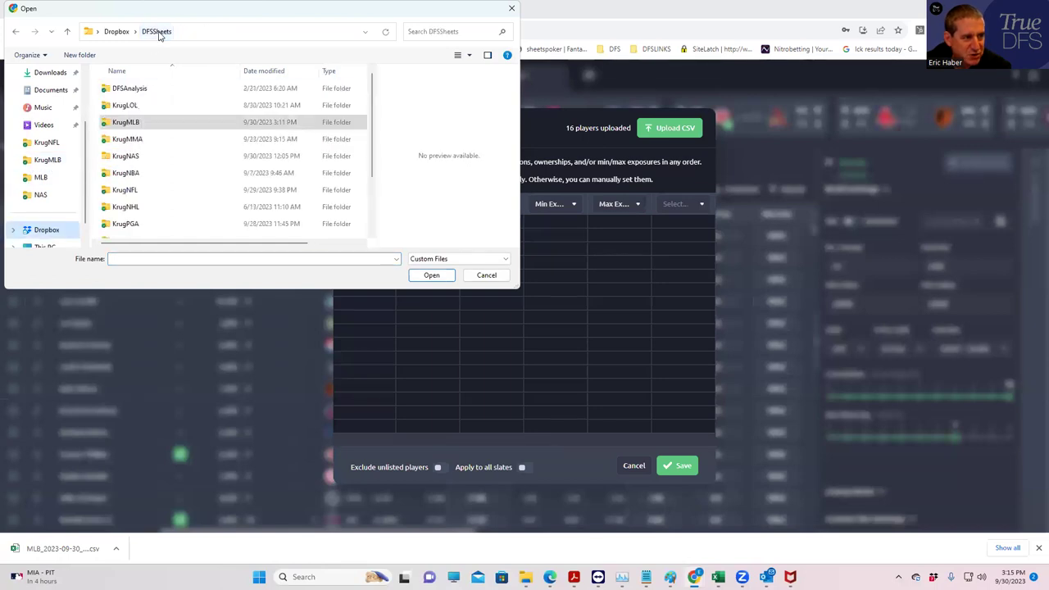
double_click(139, 123)
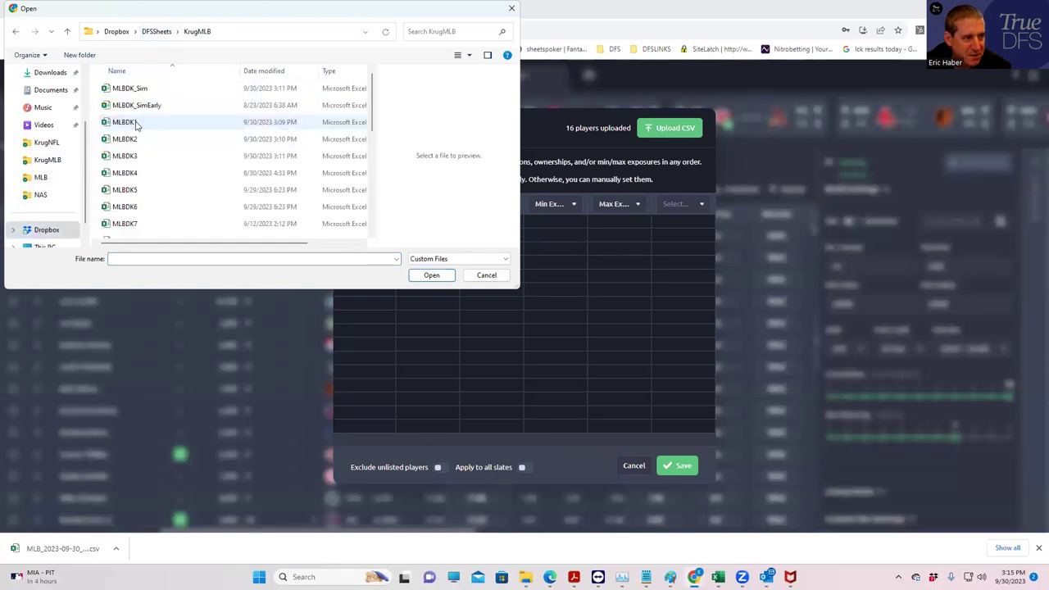
click(129, 89)
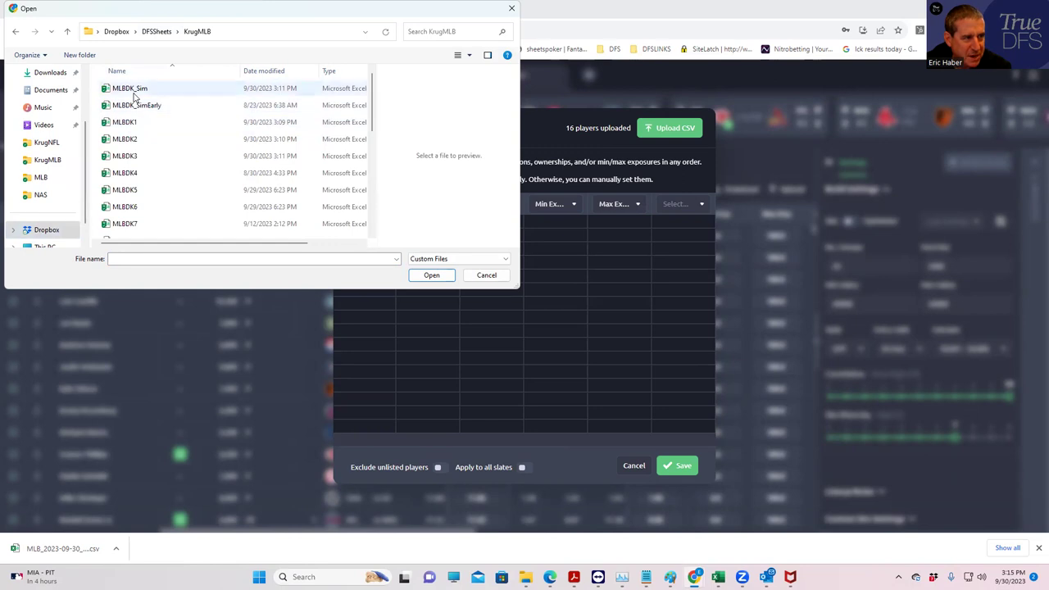
click(429, 275)
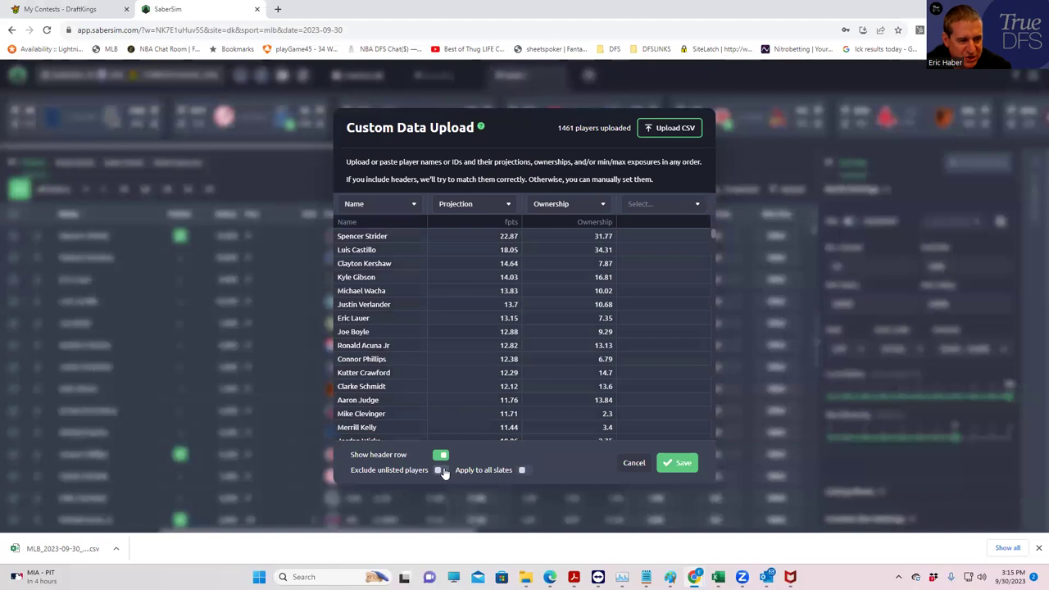
click(667, 465)
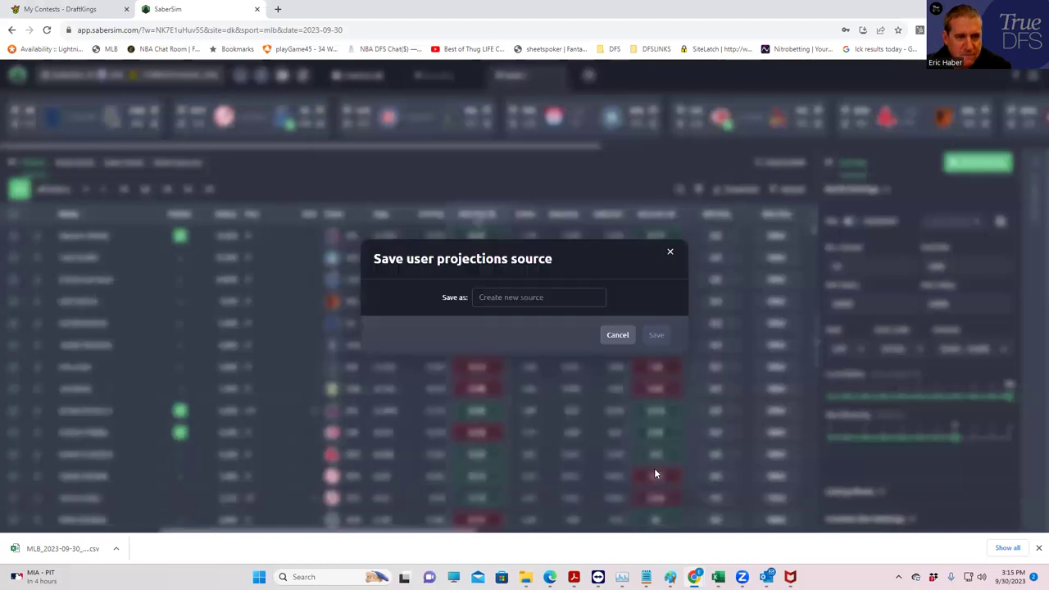
click(611, 336)
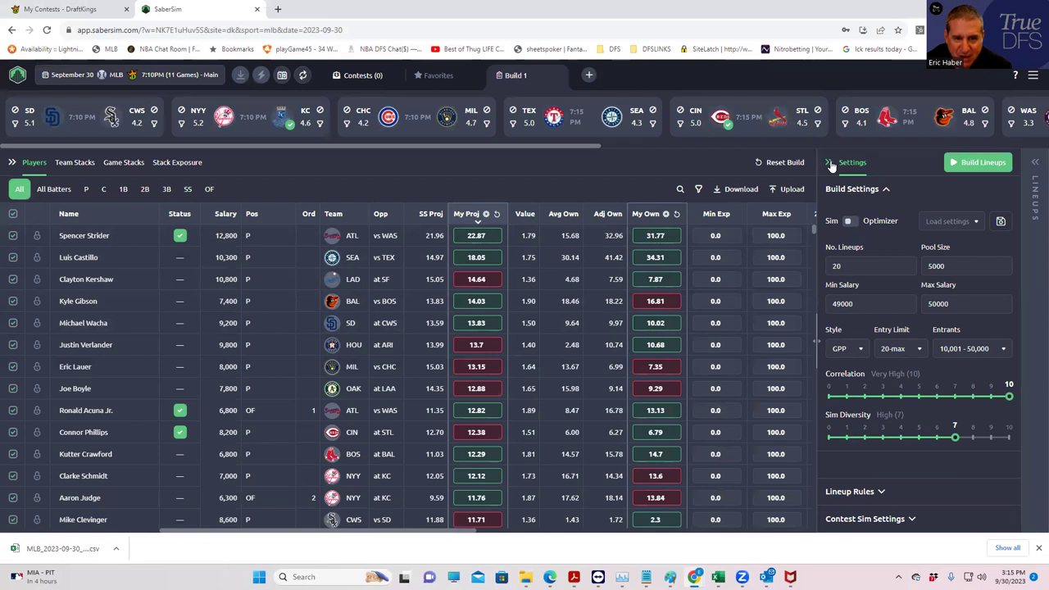
Change Build 1 from 20 to 50 lineups and launch the lineup build.
double_click(828, 266)
text(5)
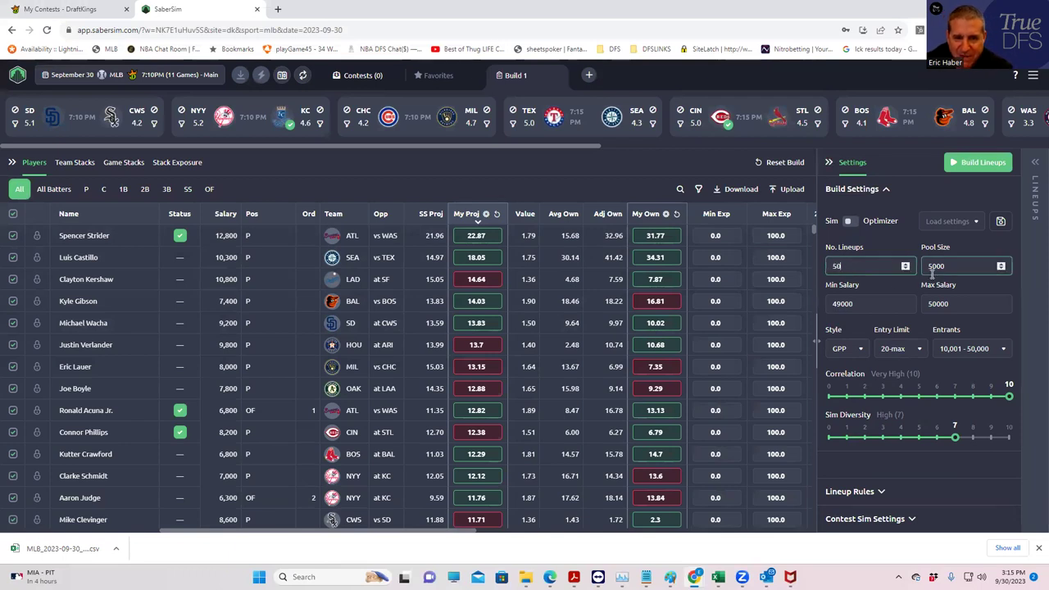
click(895, 242)
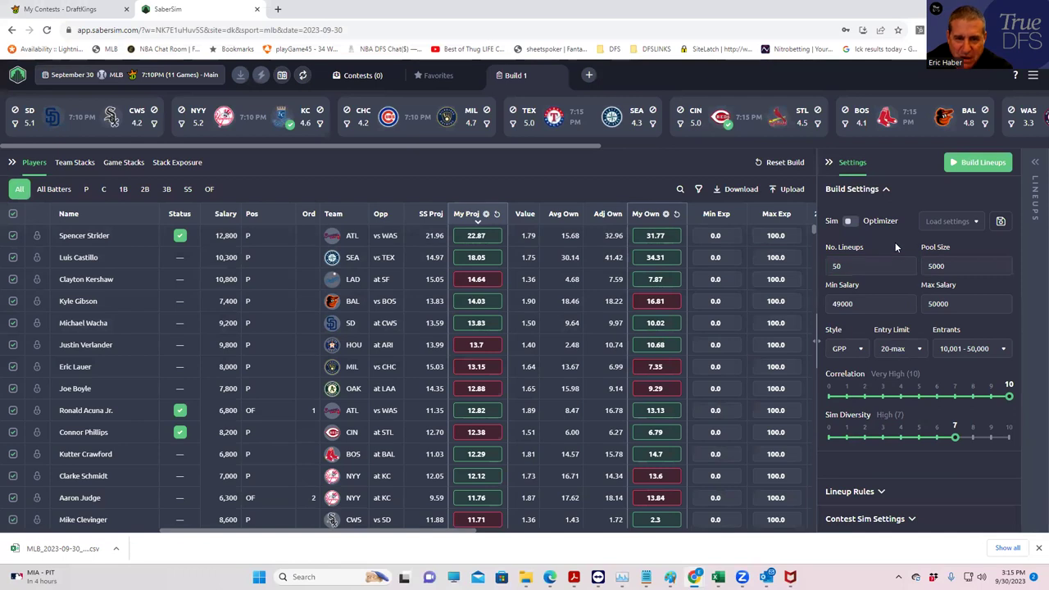
click(963, 165)
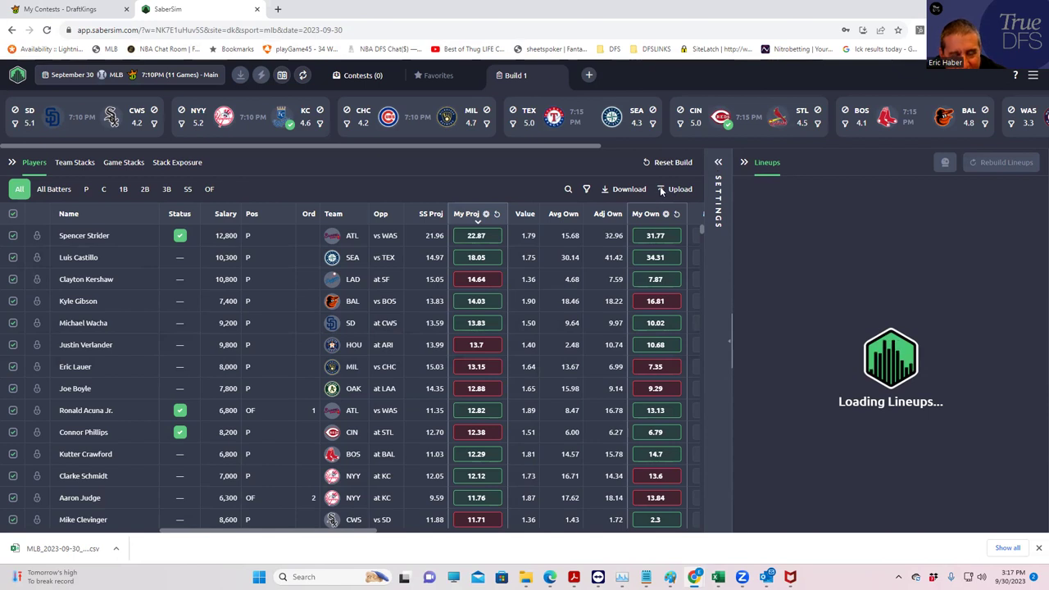
Once the 50 lineups finish building, expand the Build Settings panel beside them.
click(718, 163)
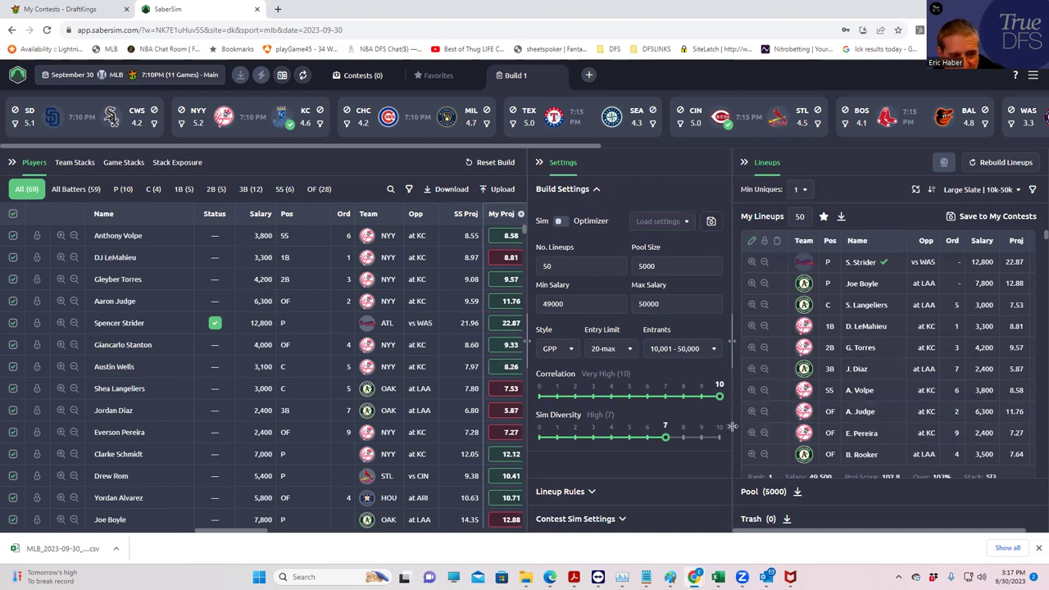
Create a new contest sim named BatFlip.
click(625, 520)
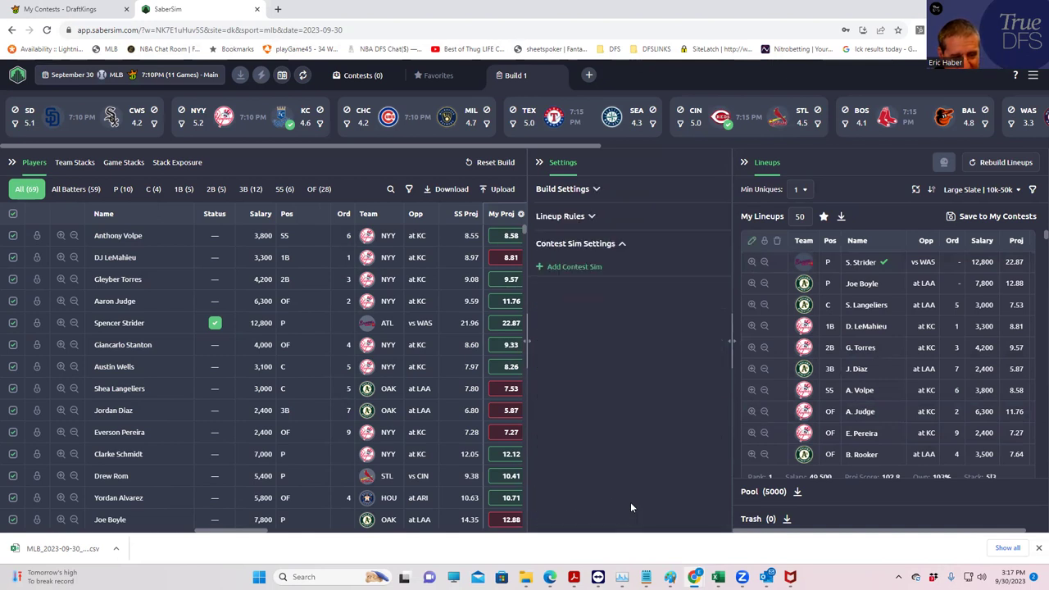
click(546, 271)
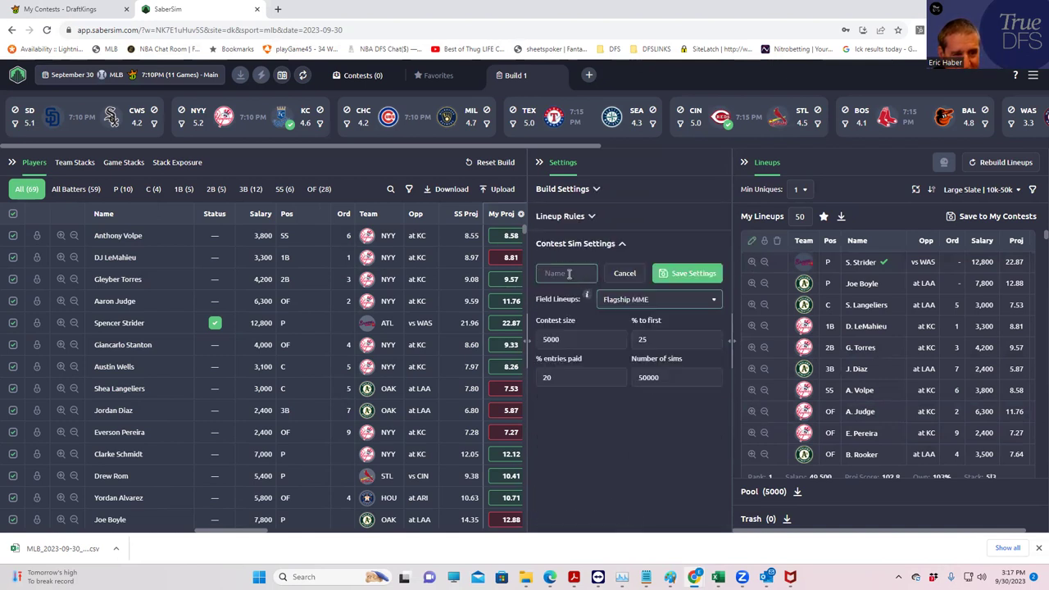
click(568, 274)
text(Bat)
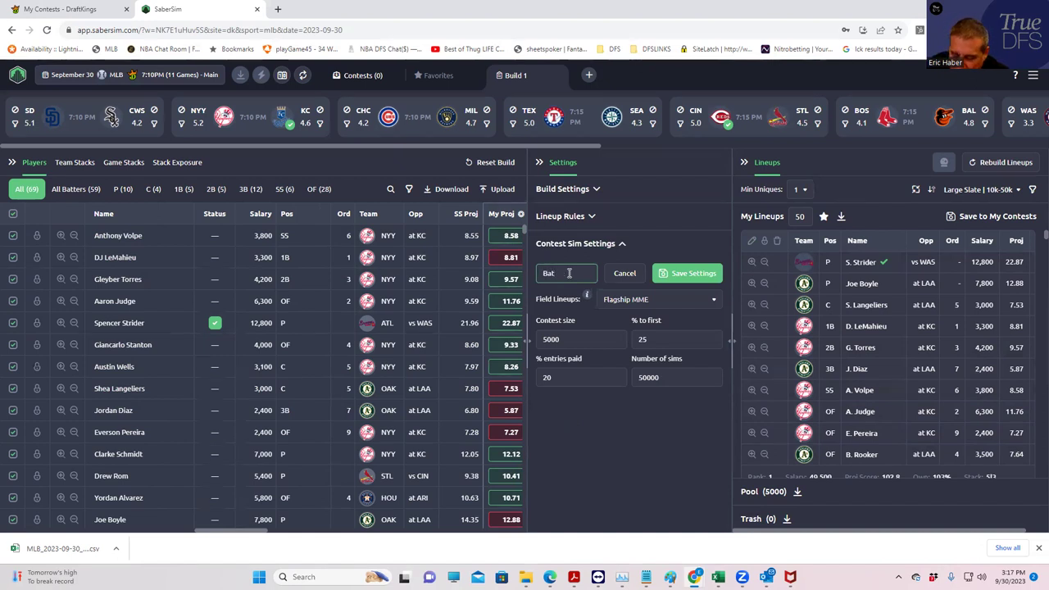
text(Flip)
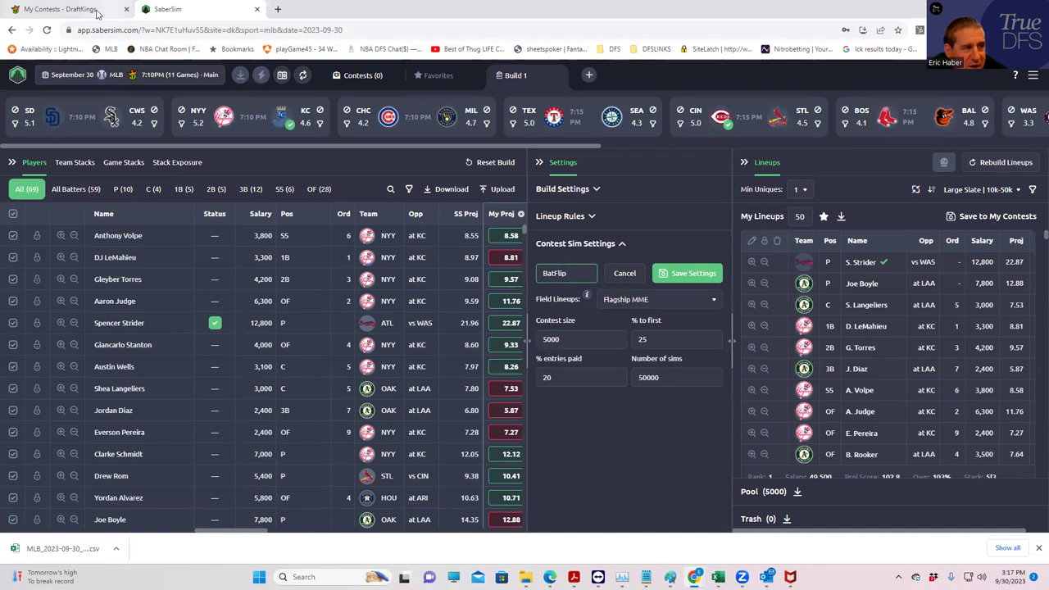
Set BatFlip's contest size to 6535, as listed on DraftKings, and save it.
click(62, 9)
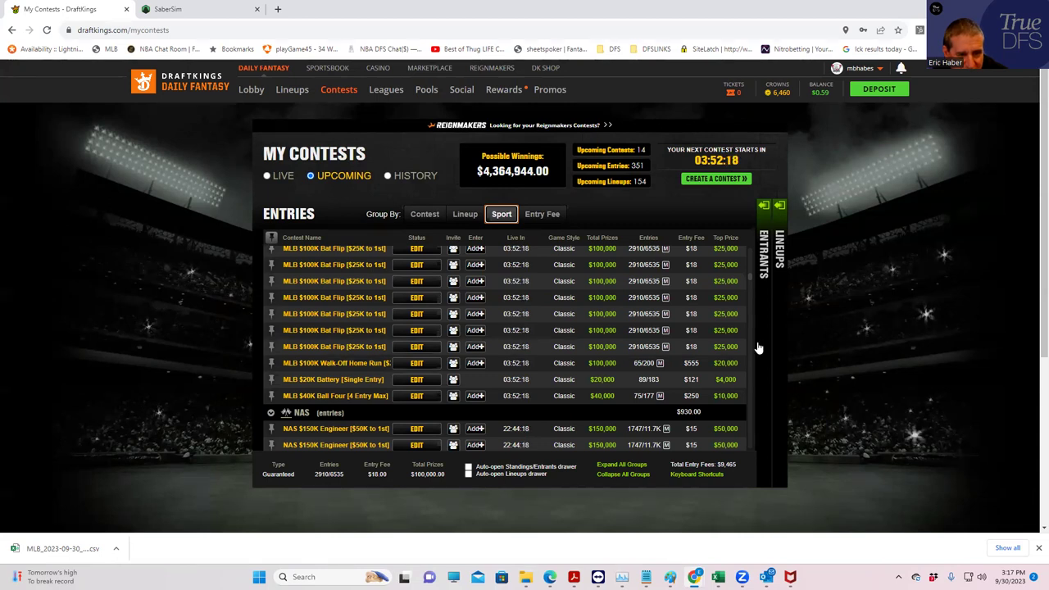
click(176, 9)
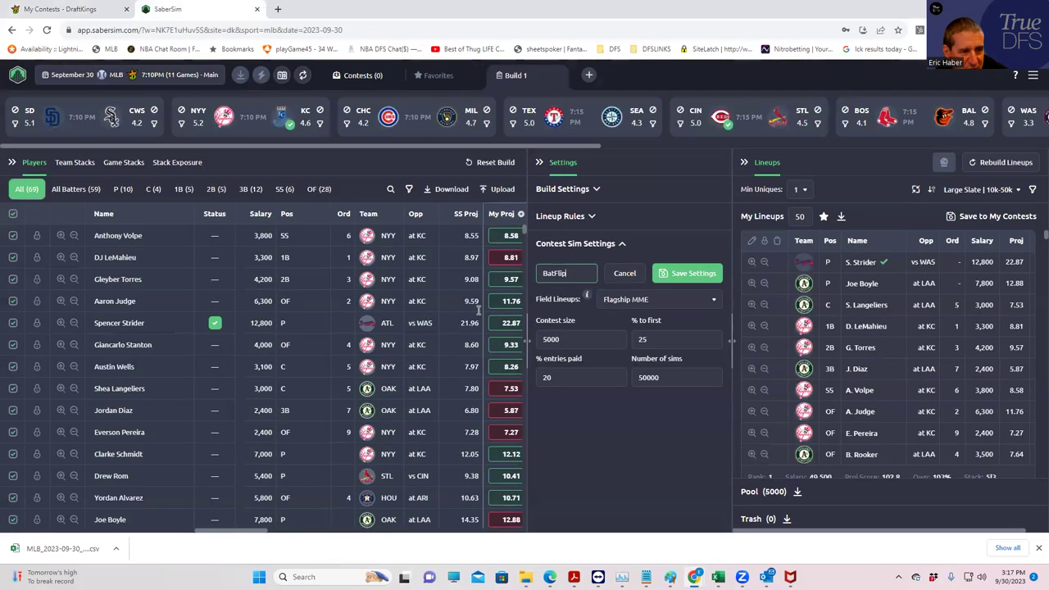
text(6535)
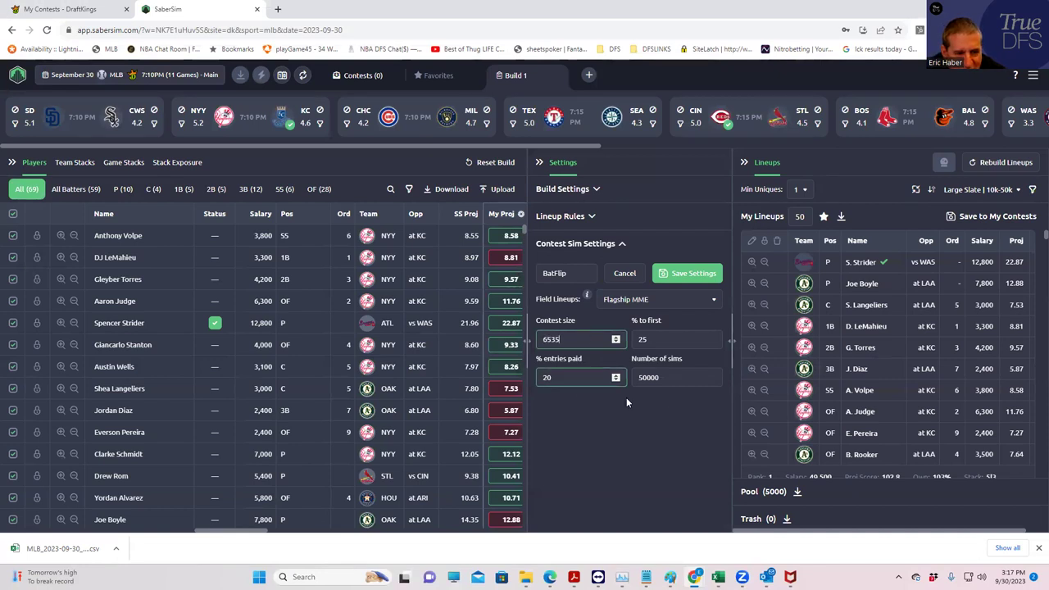
click(669, 282)
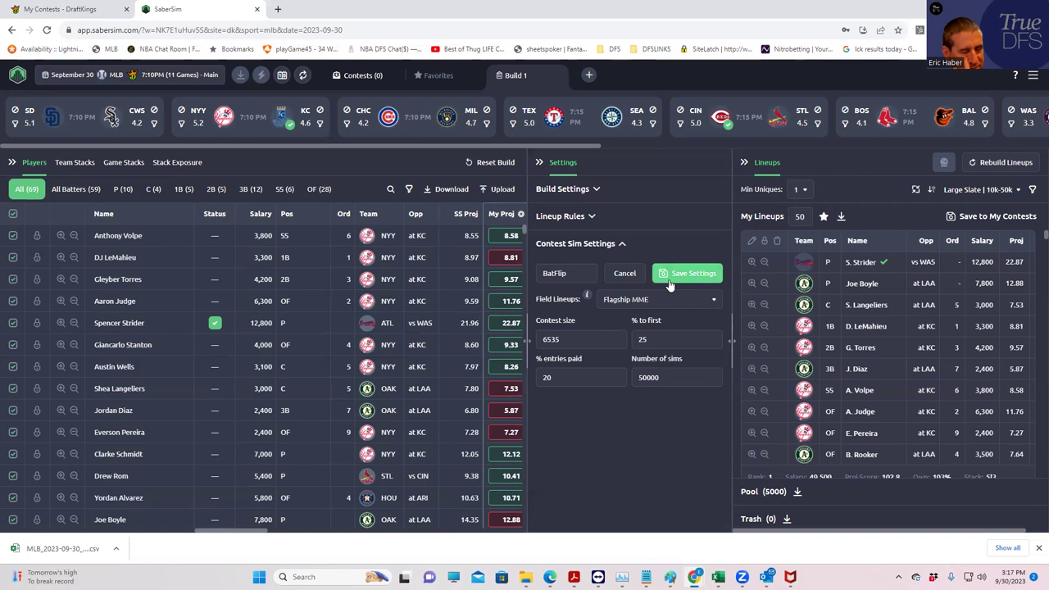
click(669, 283)
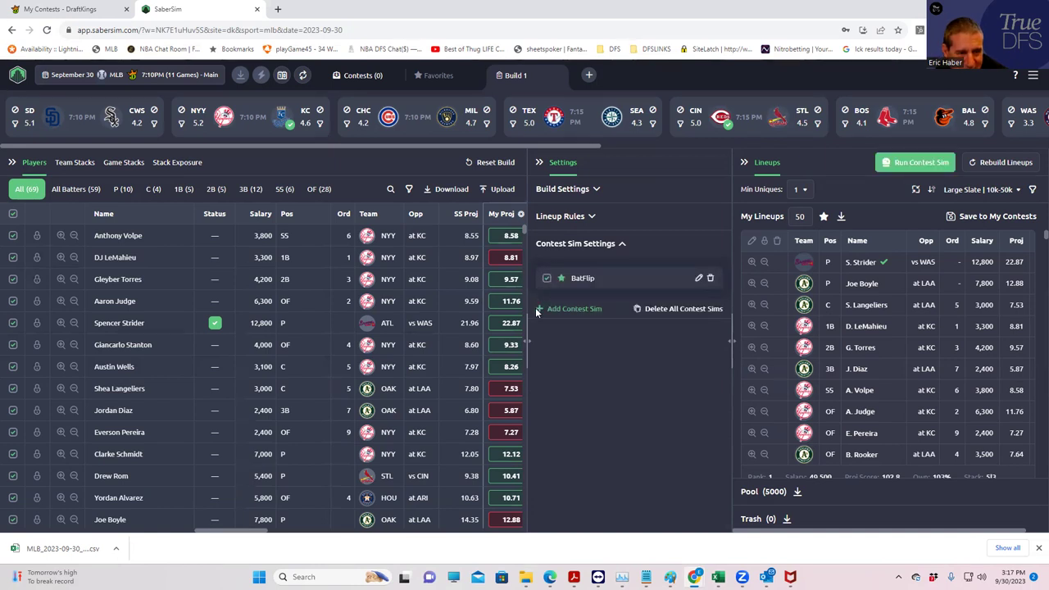
Add a Walkoff contest sim using High Stakes MME field lineups.
click(562, 309)
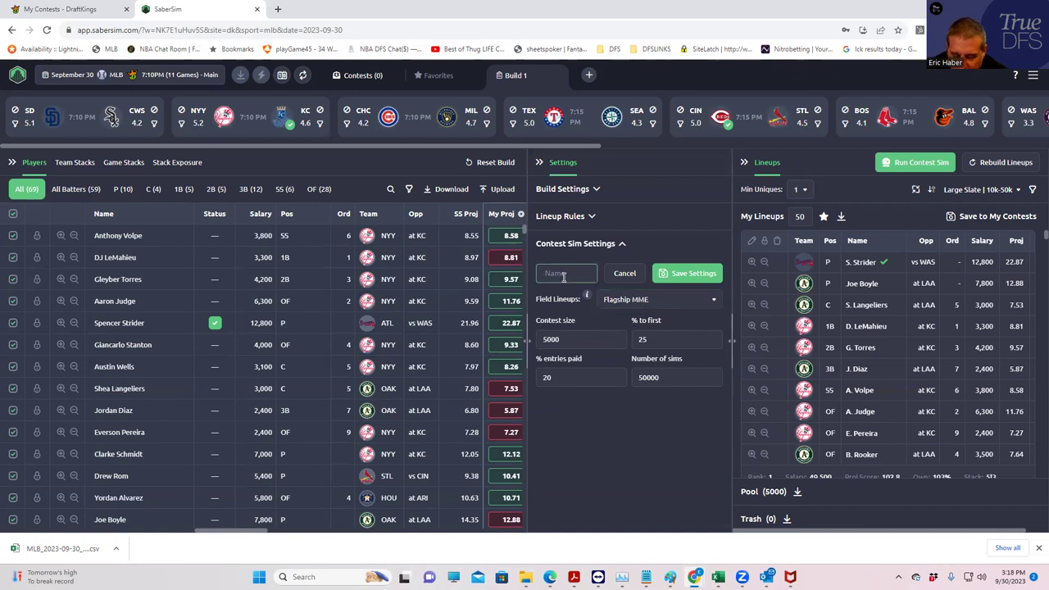
text(Walkoff)
click(656, 301)
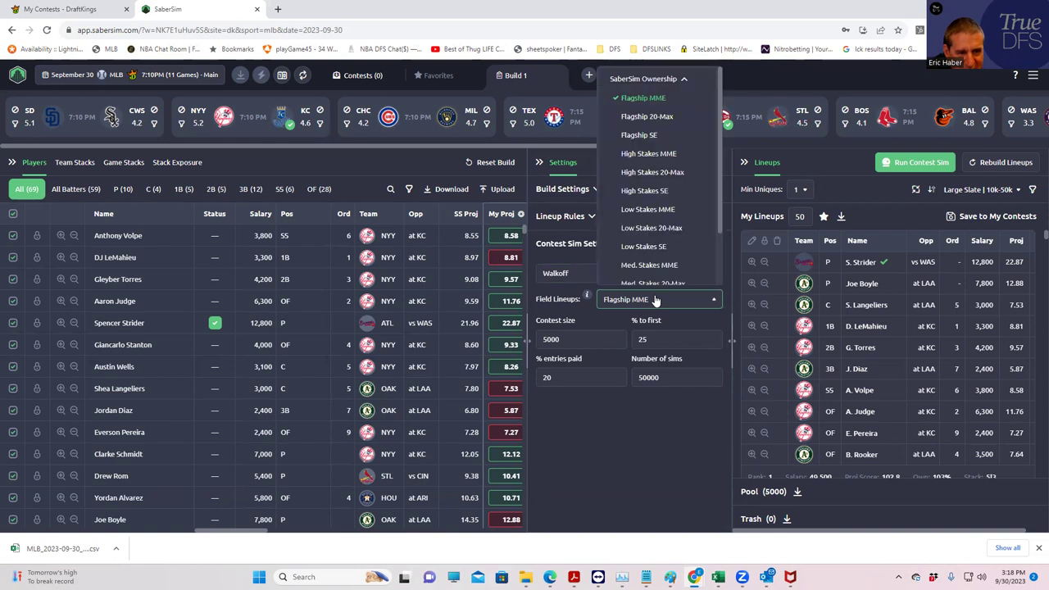
click(653, 154)
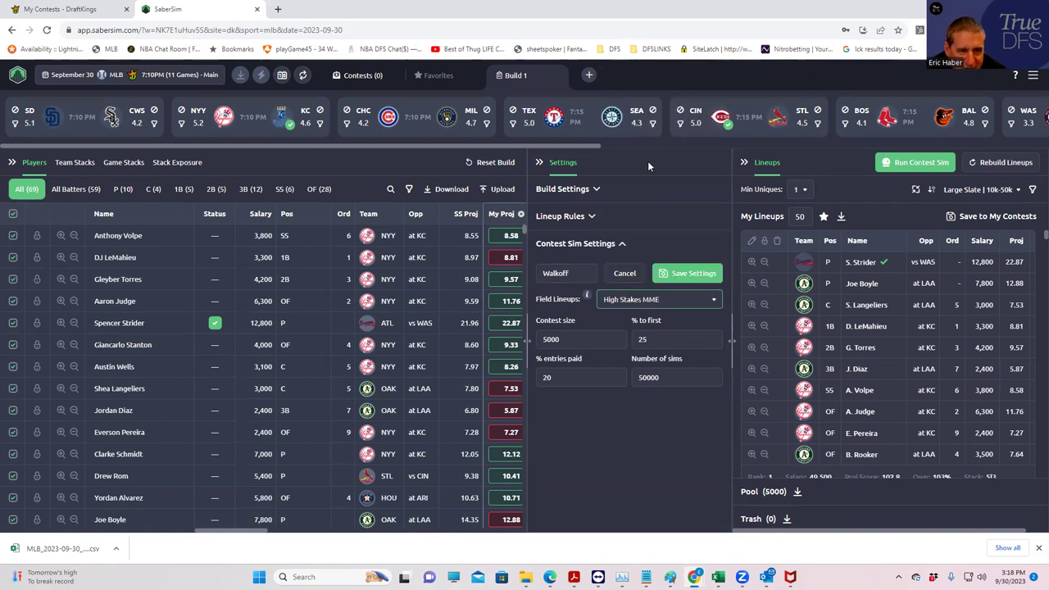
Set Walkoff's contest size to 200 and percent to first to 20, matching DraftKings.
click(96, 10)
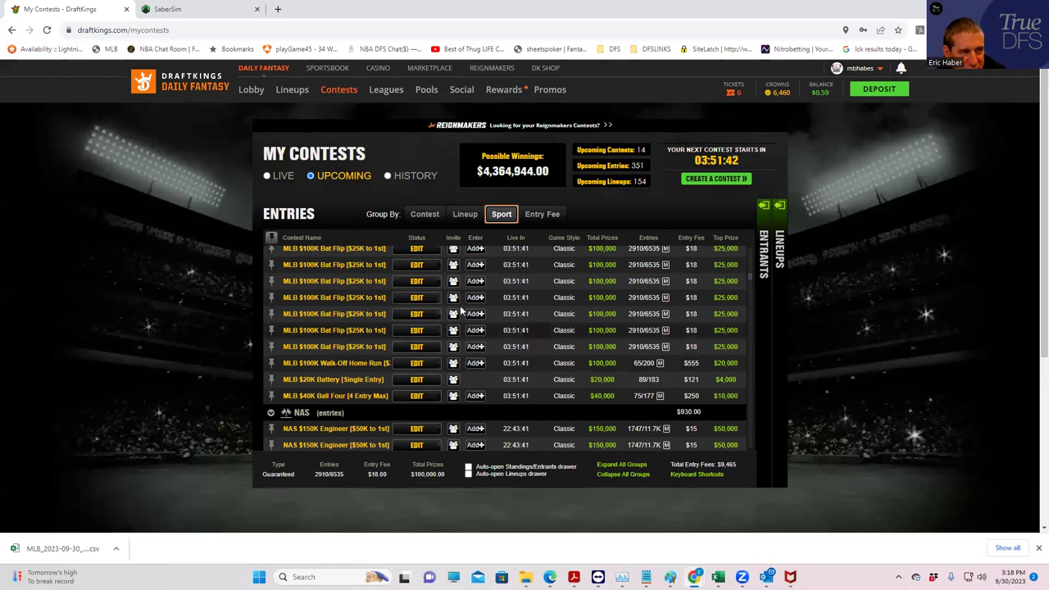
click(172, 9)
drag(575, 331, 534, 339)
text(200)
click(632, 338)
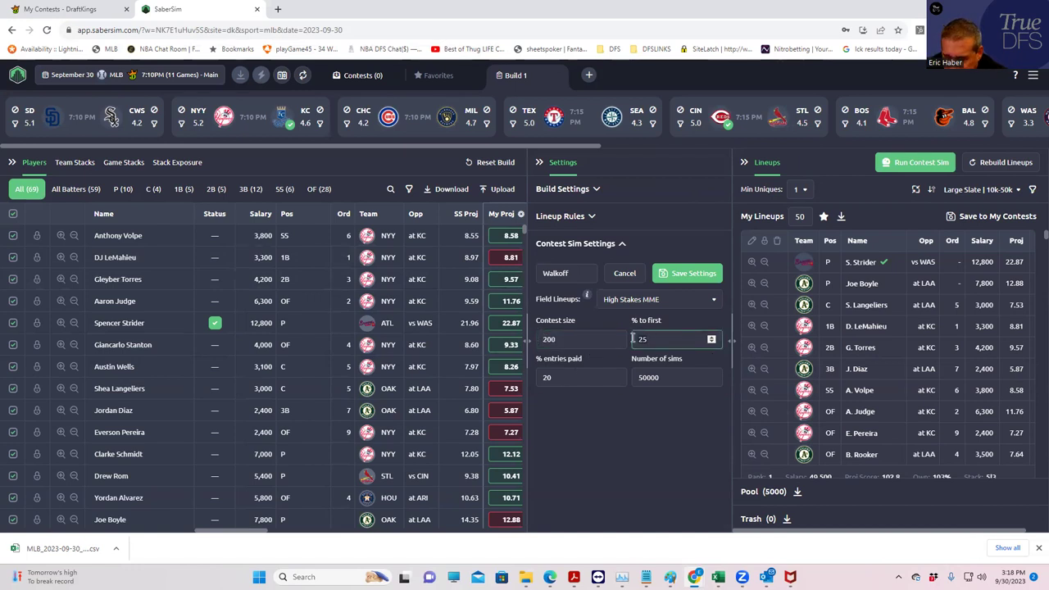
key(BackSpace)
text(0)
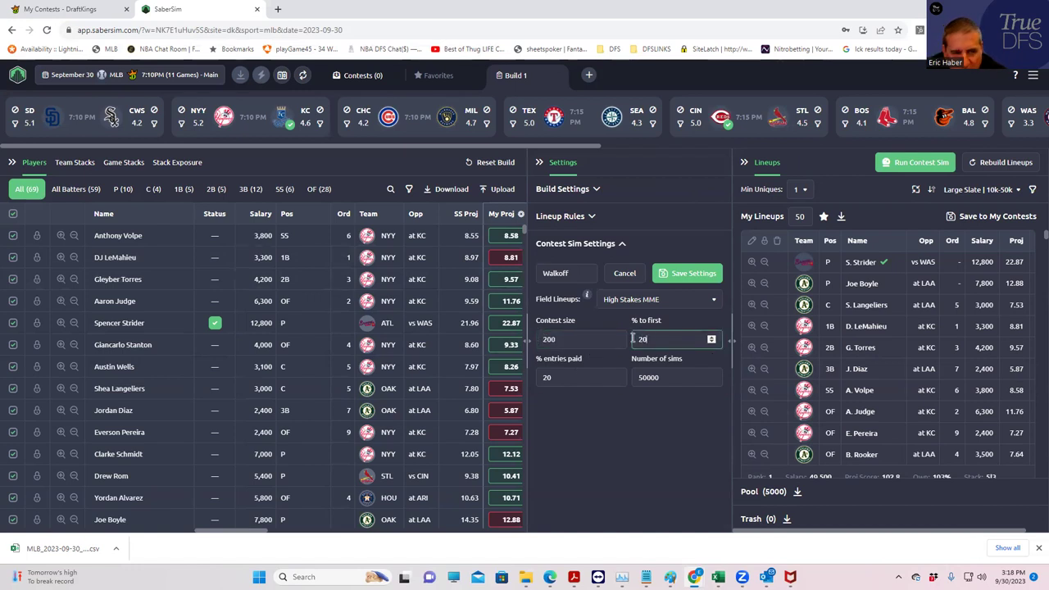
click(629, 275)
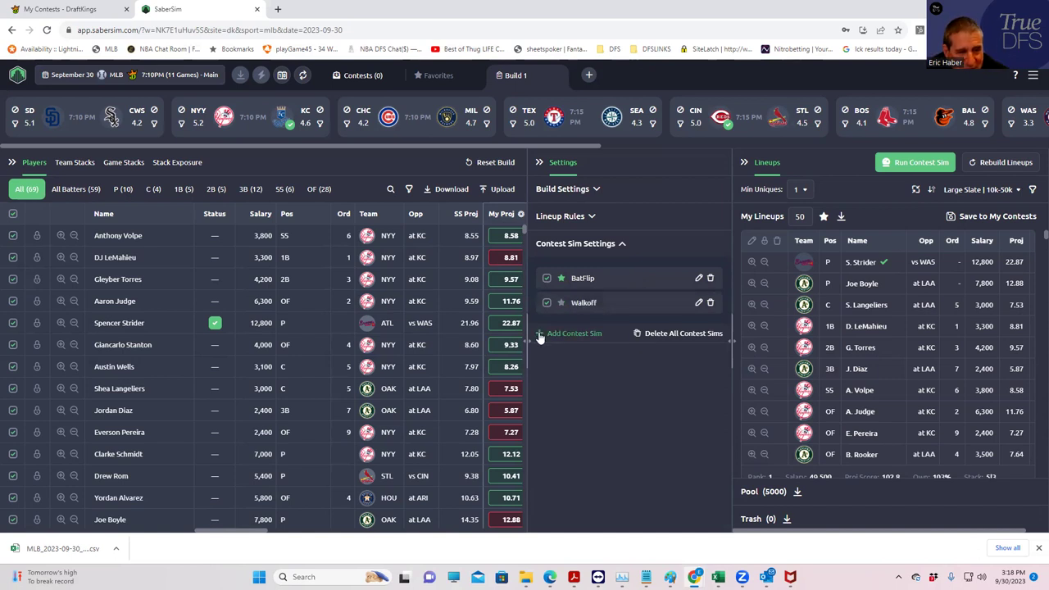
Save a Ball Four contest sim with 177 entries and High Stakes MME field lineups.
click(539, 337)
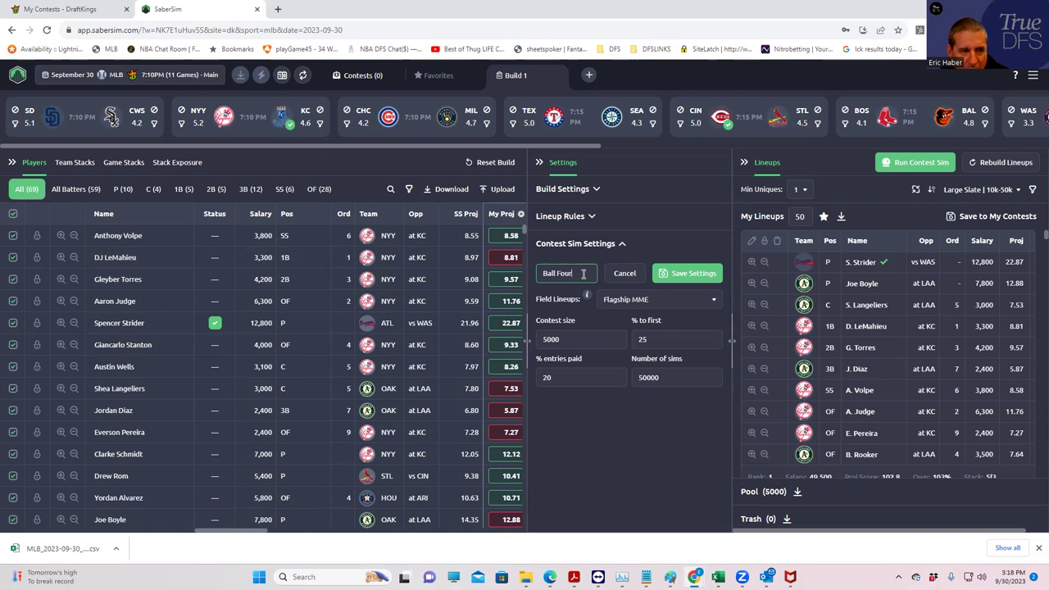
click(77, 9)
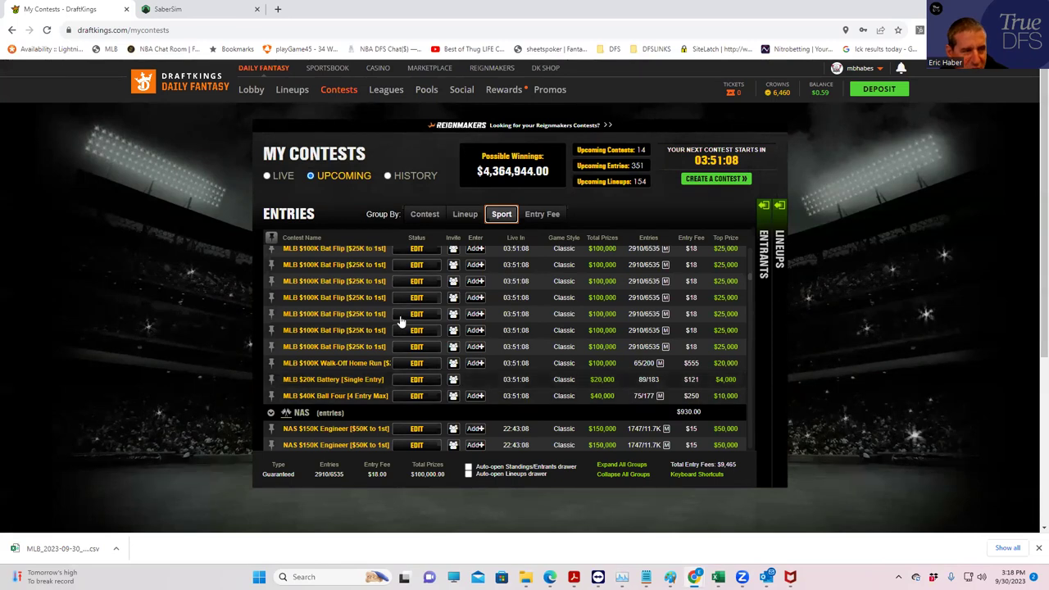
click(167, 9)
double_click(542, 340)
text(177)
click(643, 302)
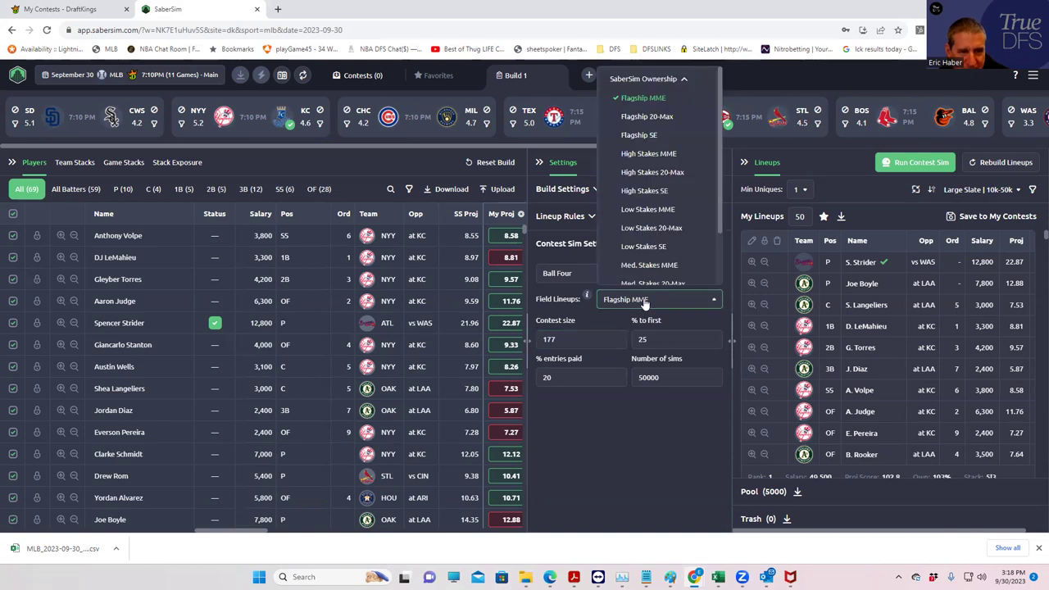
click(651, 154)
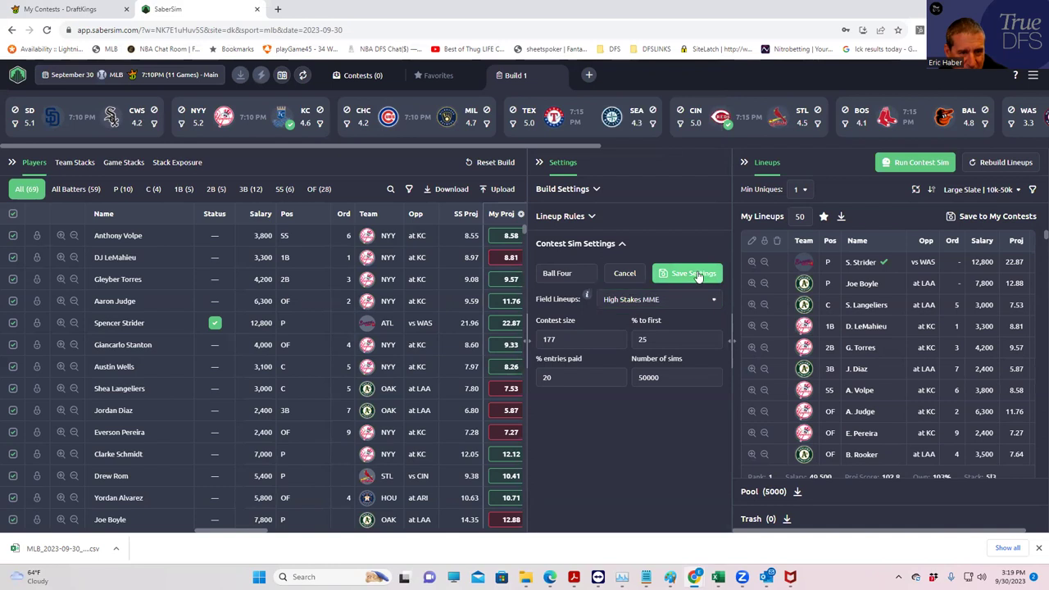
click(616, 277)
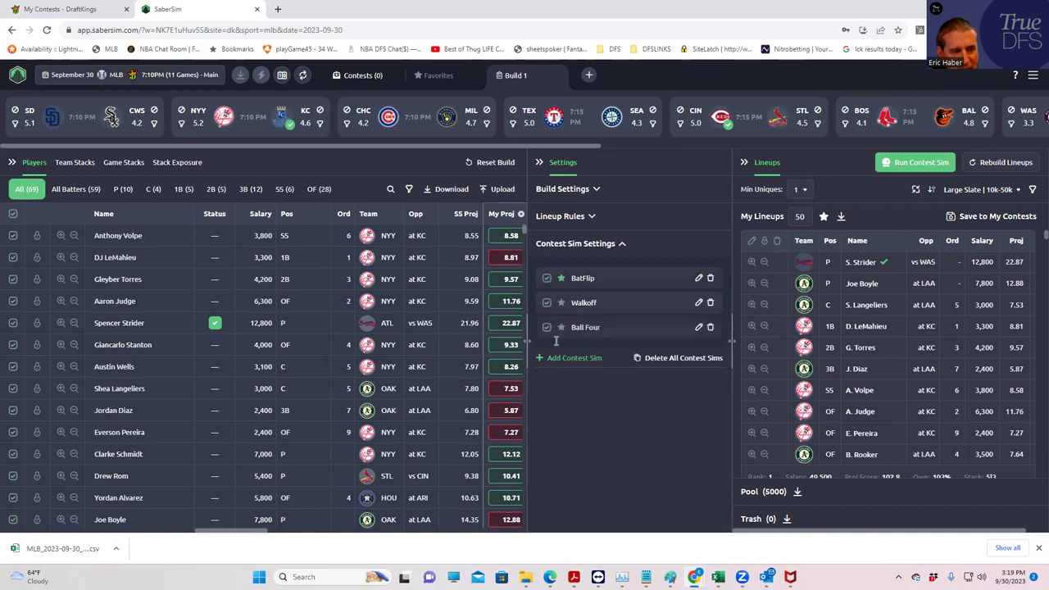
Save a fourth contest sim with 183 entries, 20% to first, and High Stakes SE field lineups.
click(539, 357)
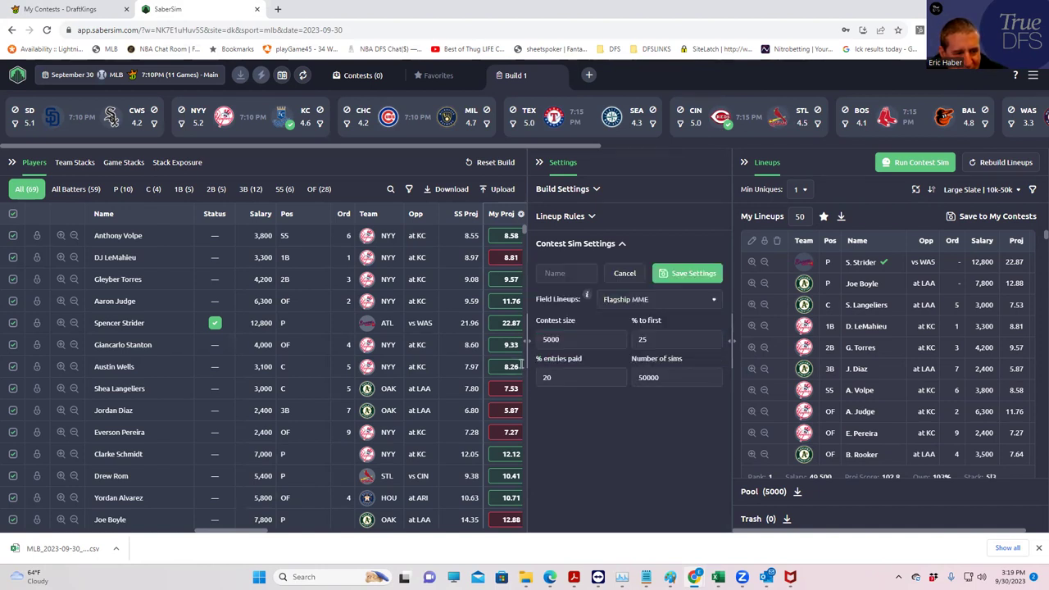
click(74, 8)
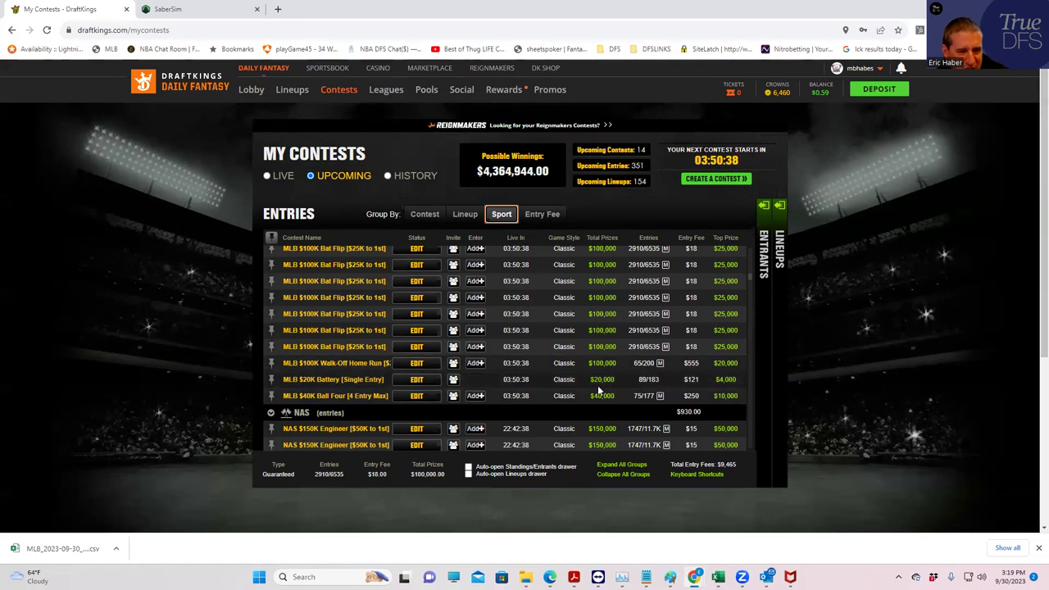
click(172, 9)
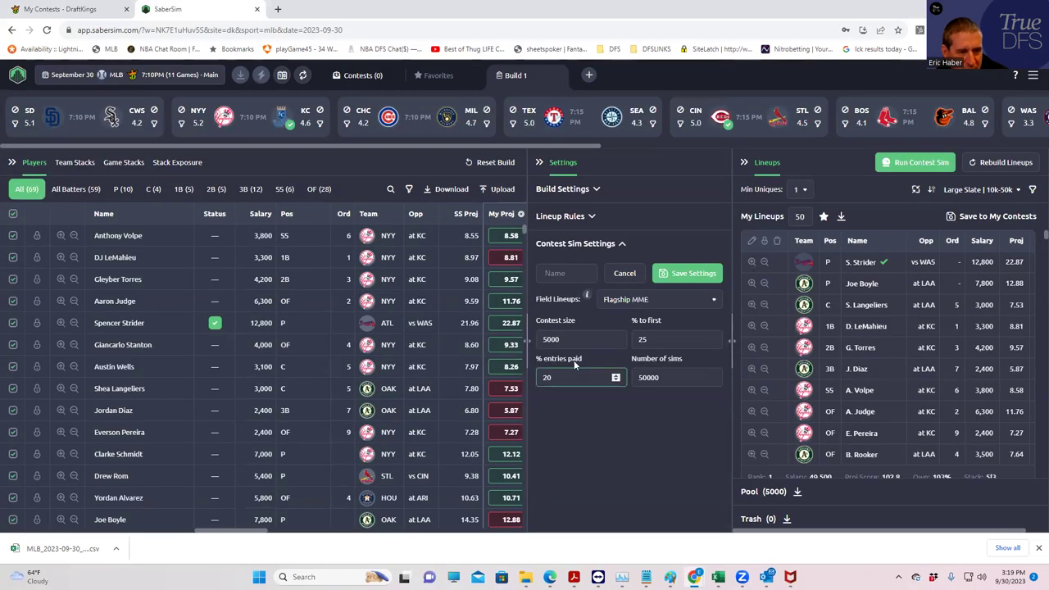
text(183)
click(631, 336)
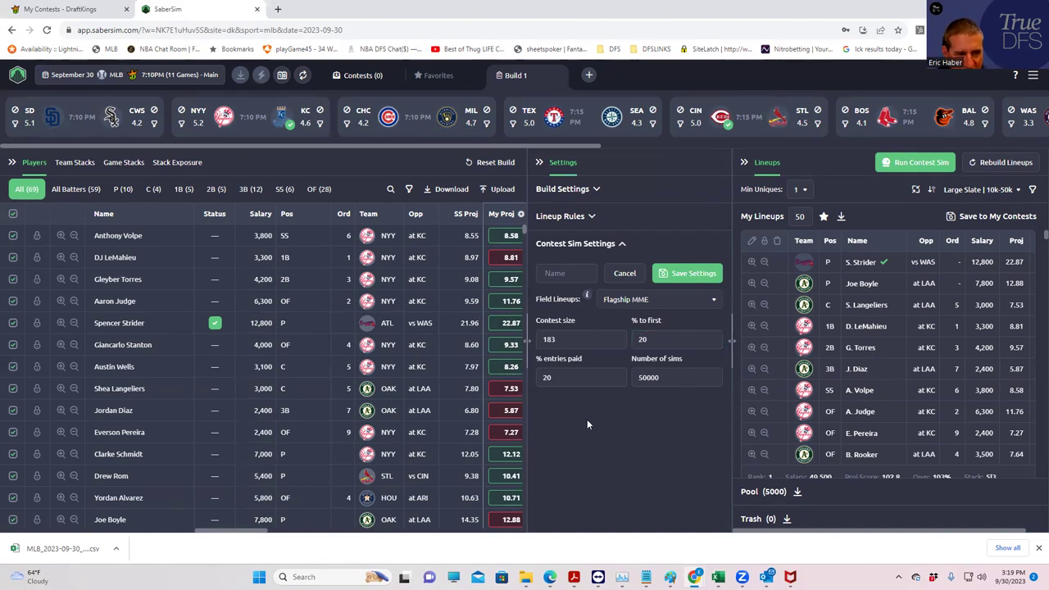
click(646, 301)
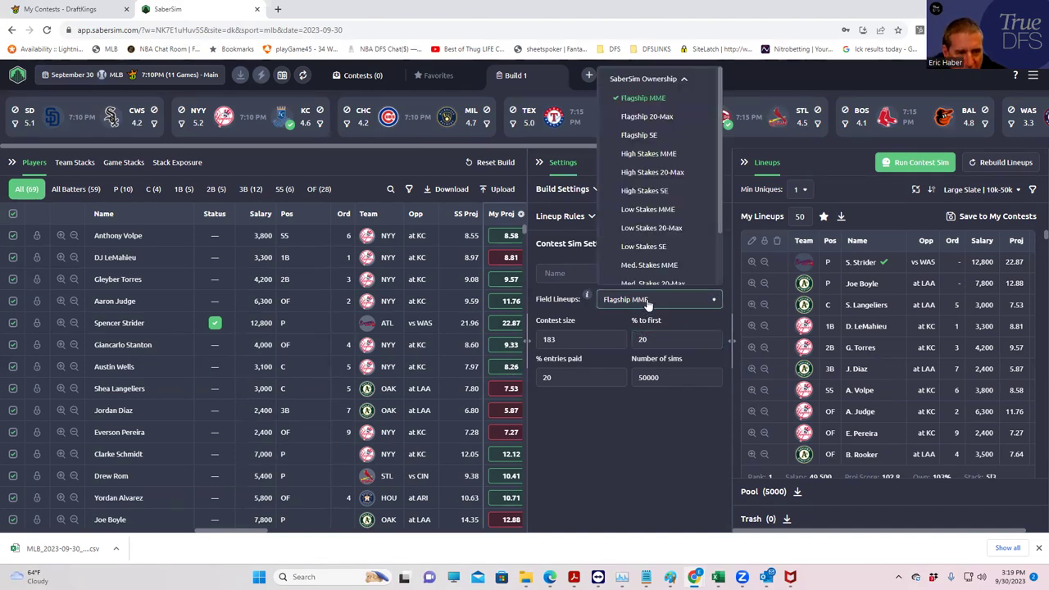
click(641, 191)
click(695, 274)
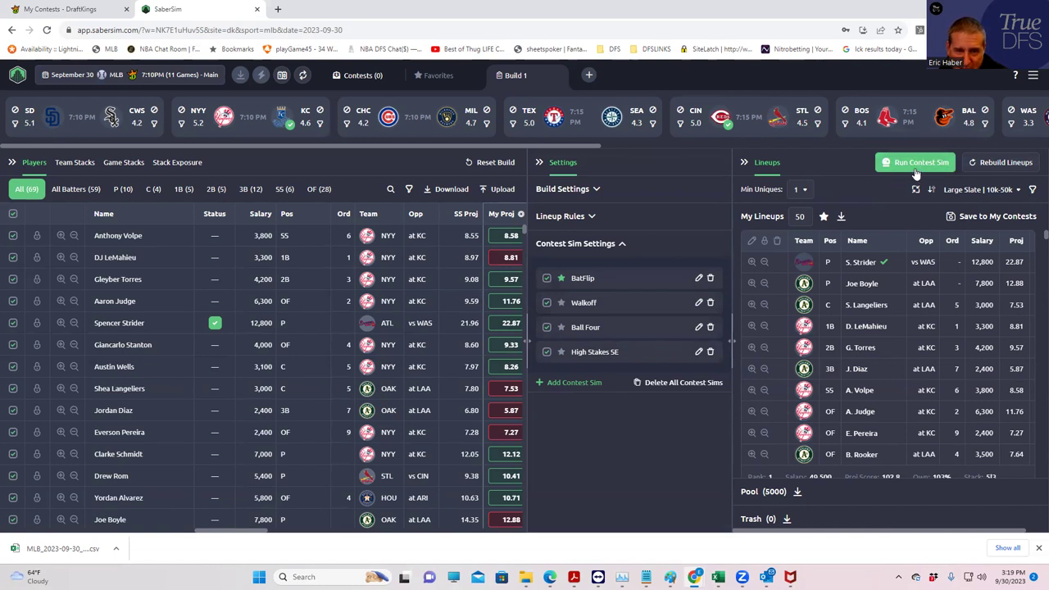
Run the BatFlip, Walkoff, Ball Four and High Stakes SE contest sims against the lineup pool.
click(875, 170)
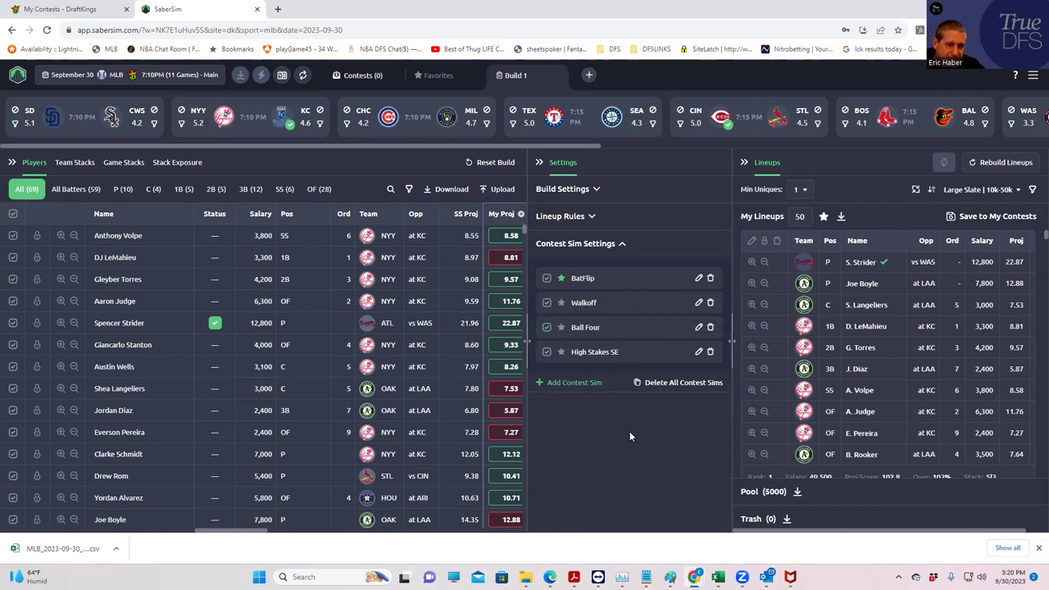
Review the lineups' team stack and stack-type exposure, then return to the player list.
click(70, 163)
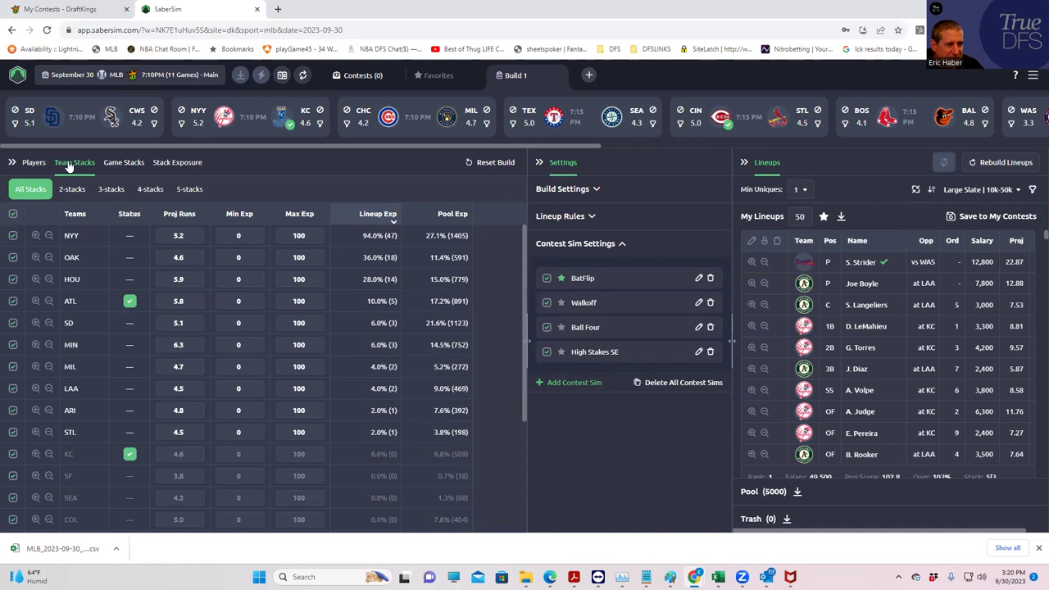
click(170, 164)
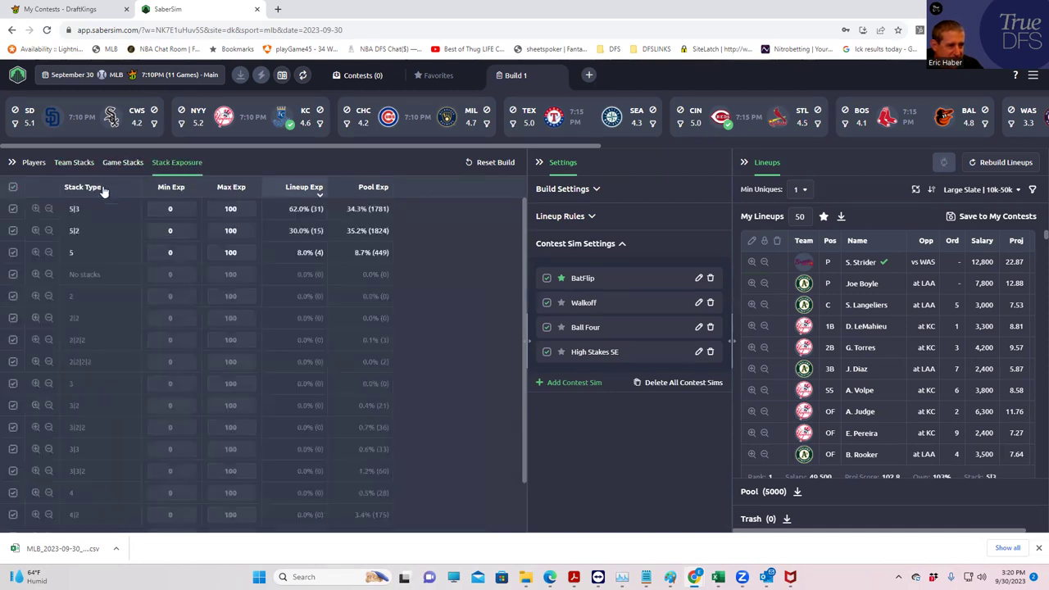
click(34, 162)
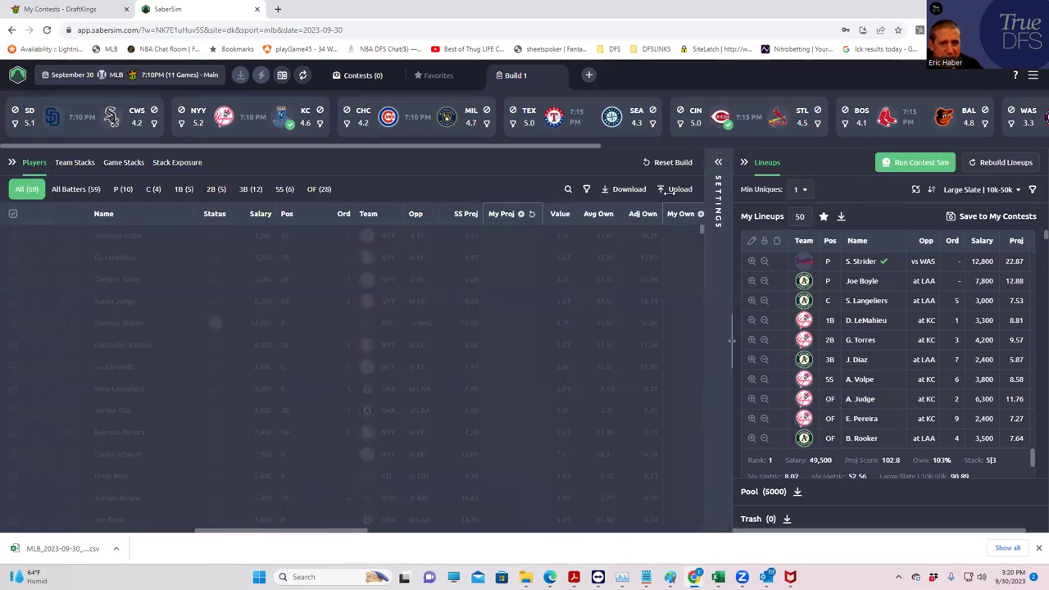
Reopen the settings panel and rank the lineups by BatFlip ROI.
click(715, 163)
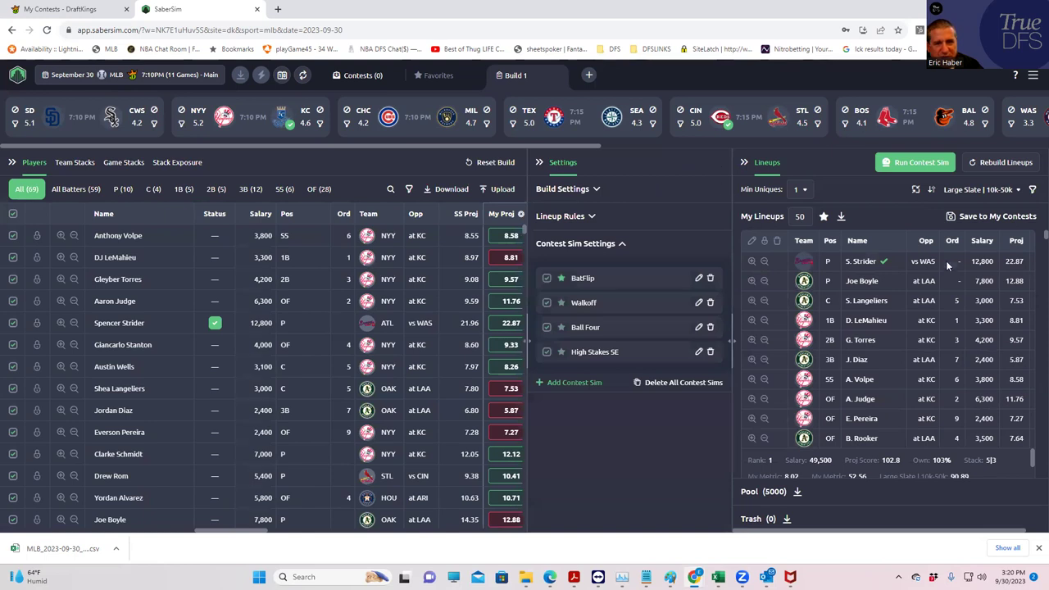
click(991, 191)
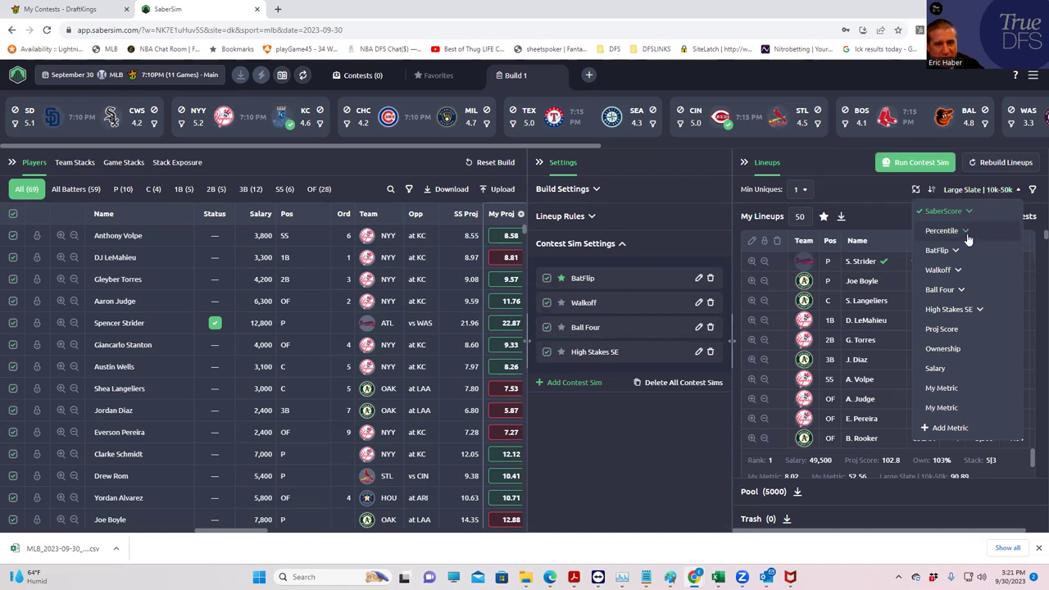
click(954, 253)
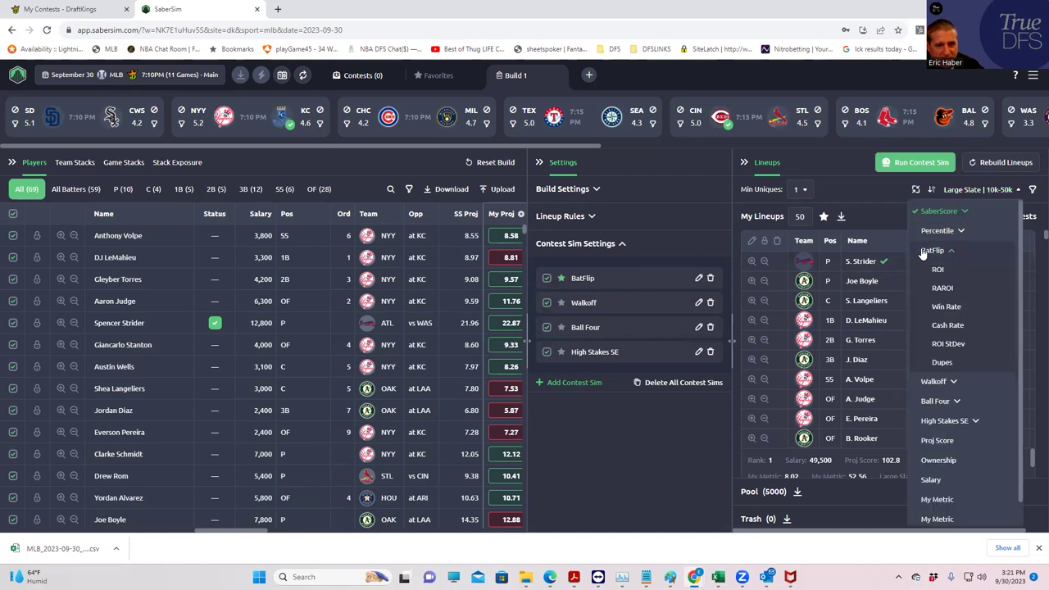
click(938, 270)
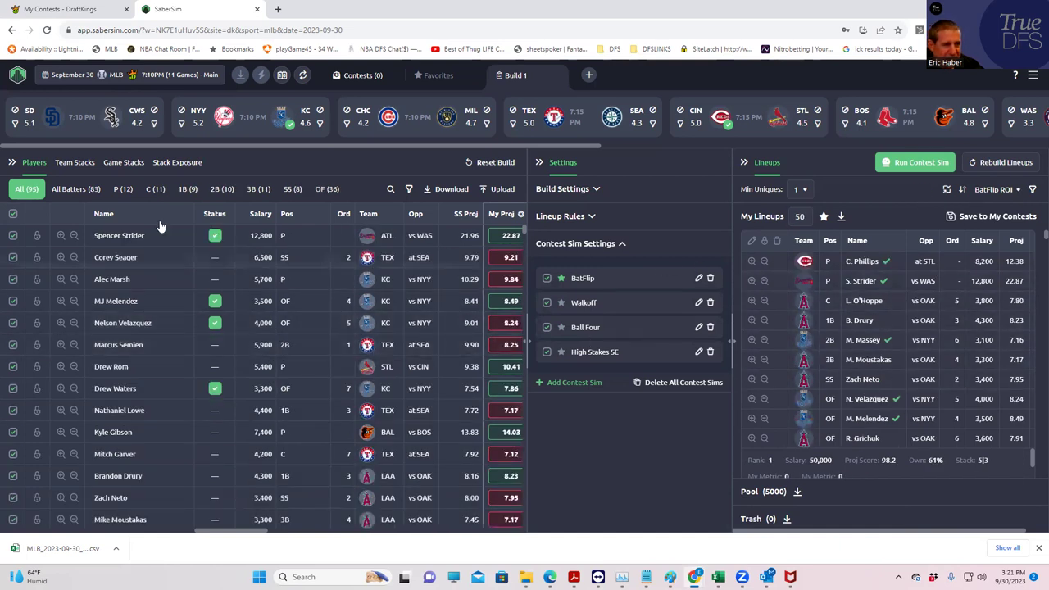
Review team stacks (Texas 42%, Kansas City 36%) and set minimum uniques to 2.
click(77, 162)
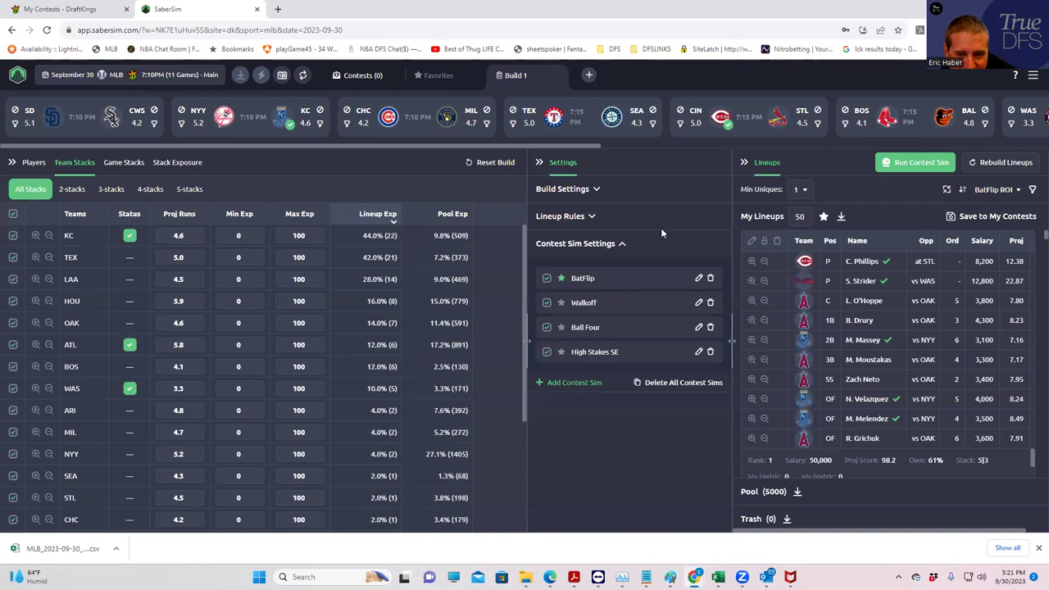
click(804, 190)
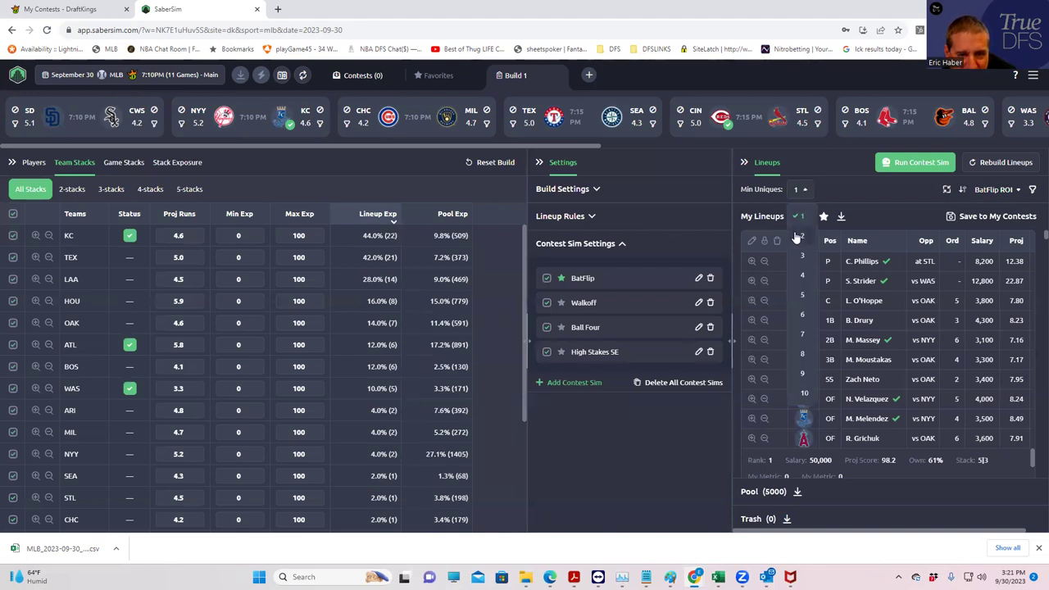
click(799, 237)
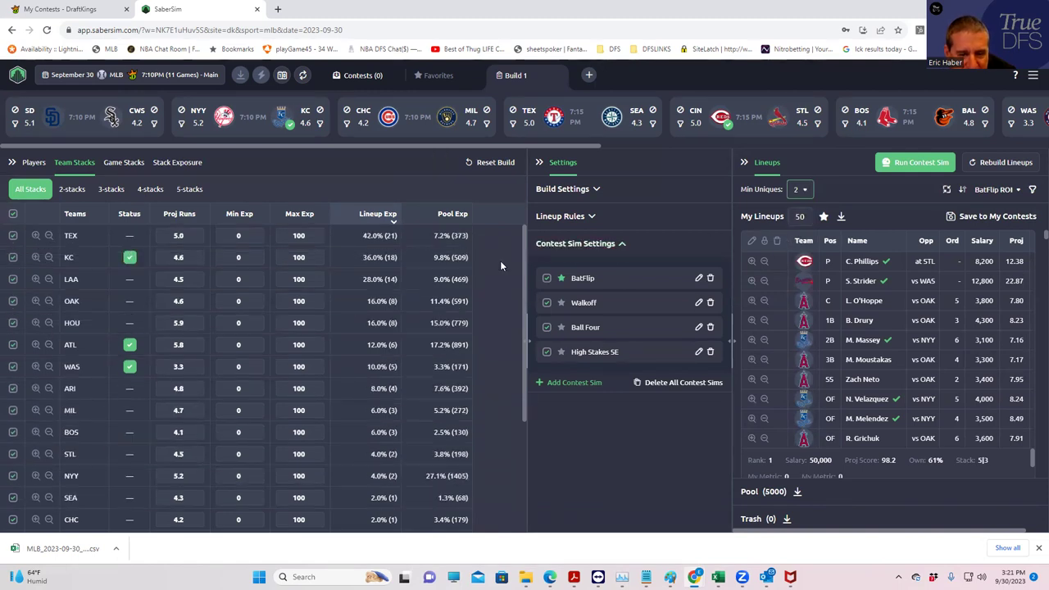
From Save to My Contests, upload the newest DKEntries file from the Downloads folder.
click(952, 219)
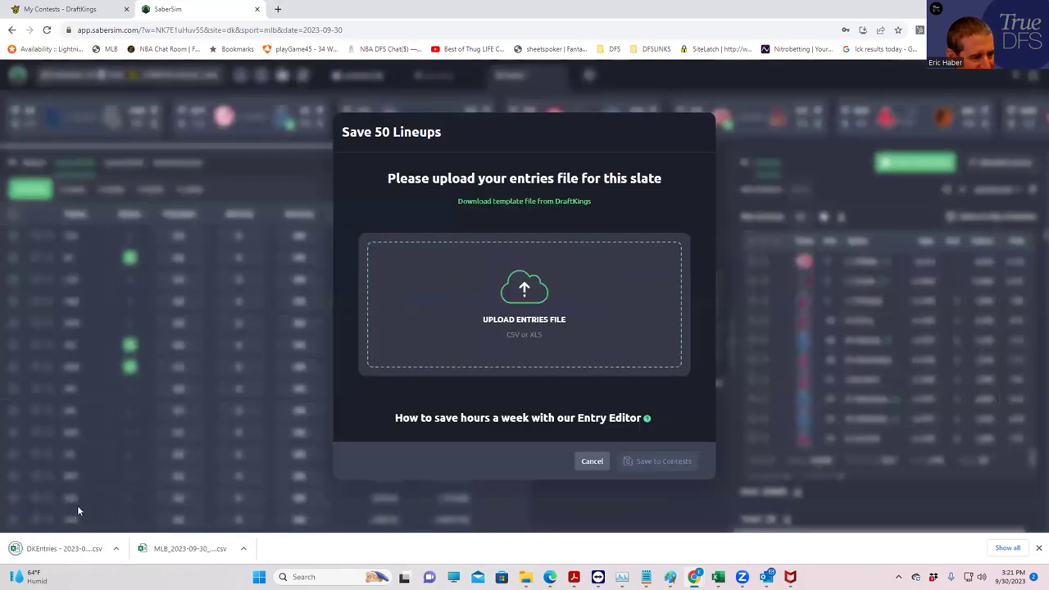
drag(65, 548, 257, 277)
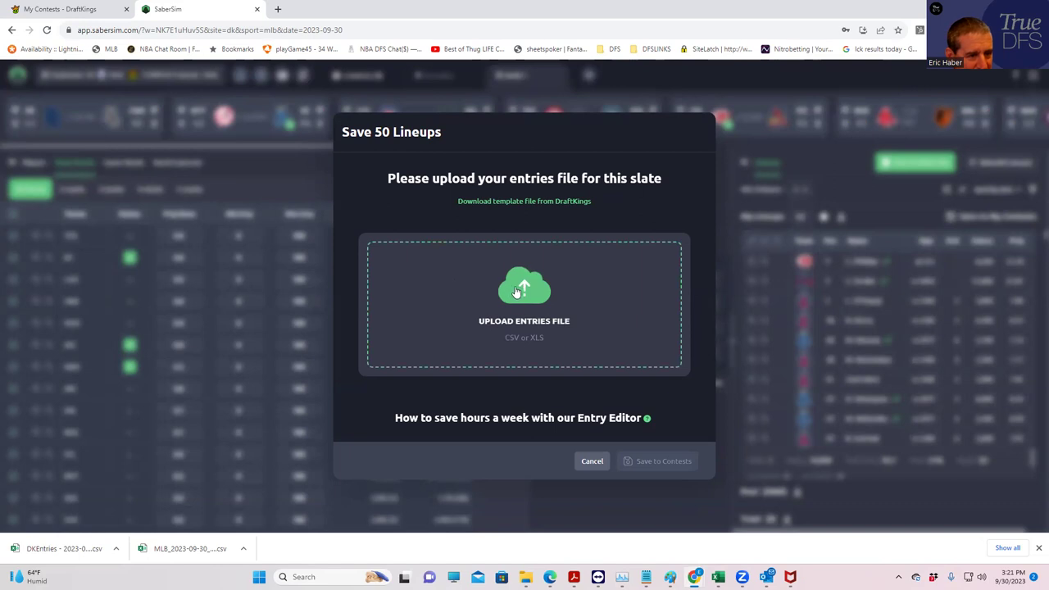
click(382, 277)
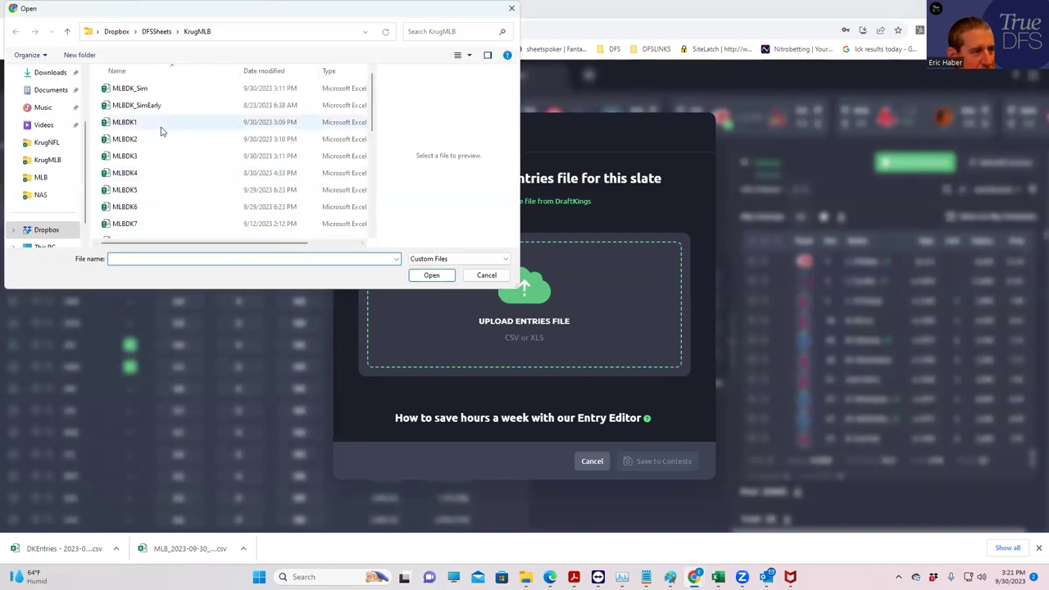
click(47, 72)
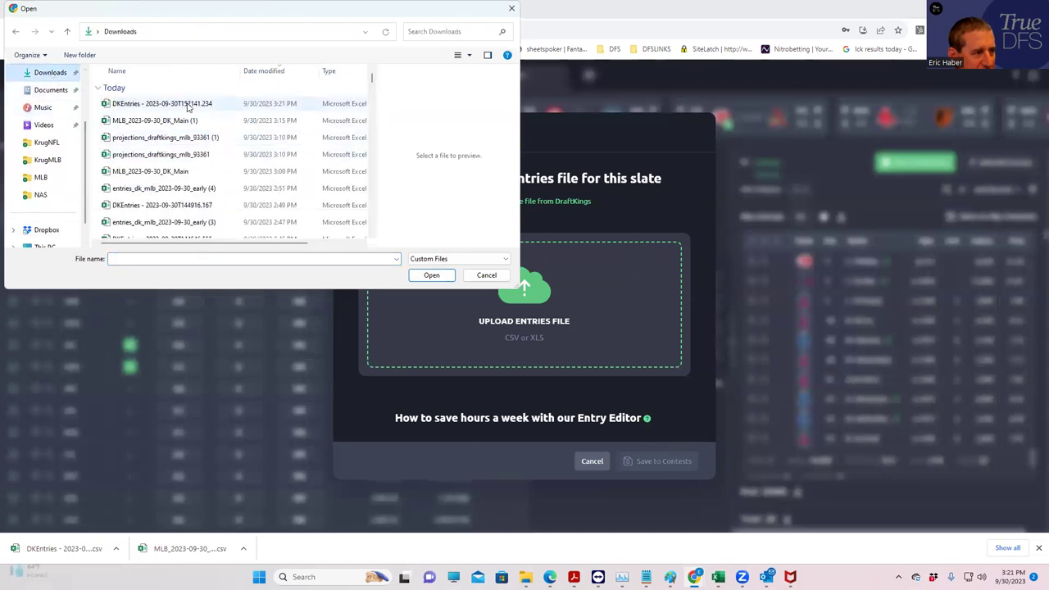
click(186, 104)
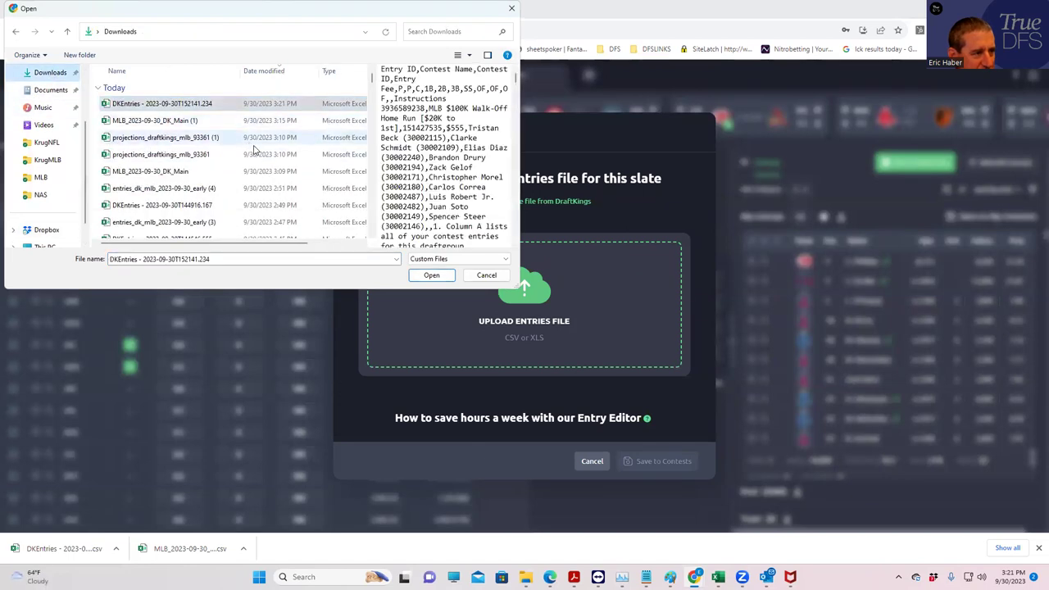
click(431, 275)
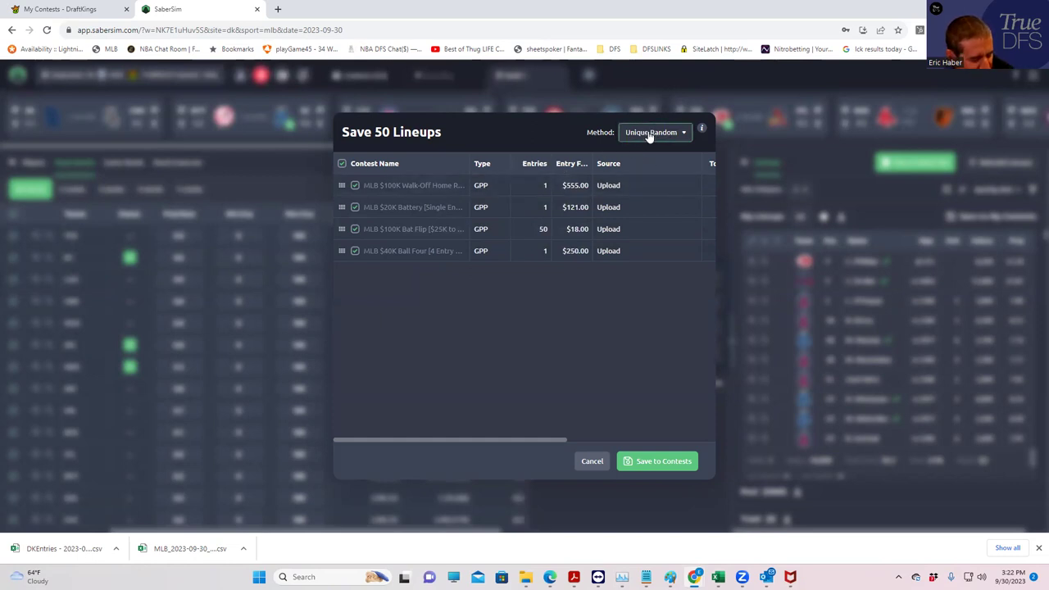
Leave only MLB $100K Bat Flip ticked, excluding Walk-Off and Ball Four, and save the lineups.
click(354, 205)
click(355, 230)
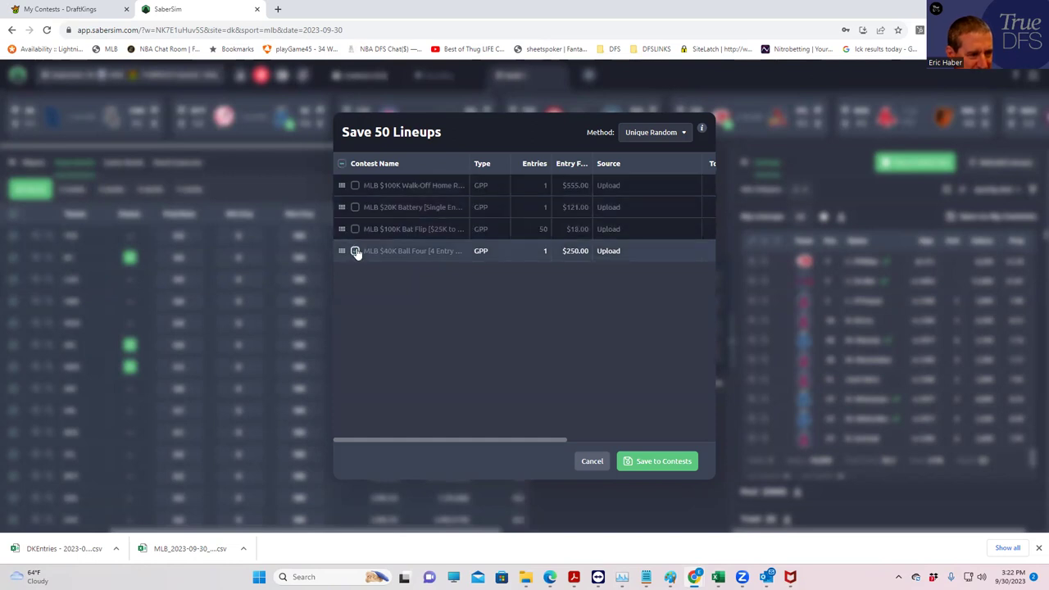
click(355, 251)
click(354, 229)
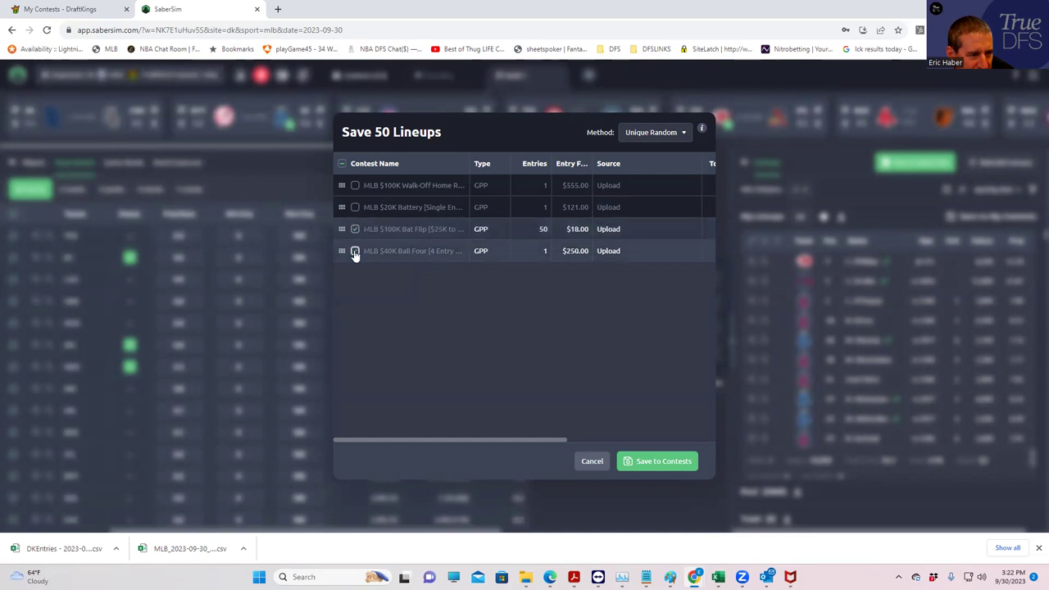
click(354, 250)
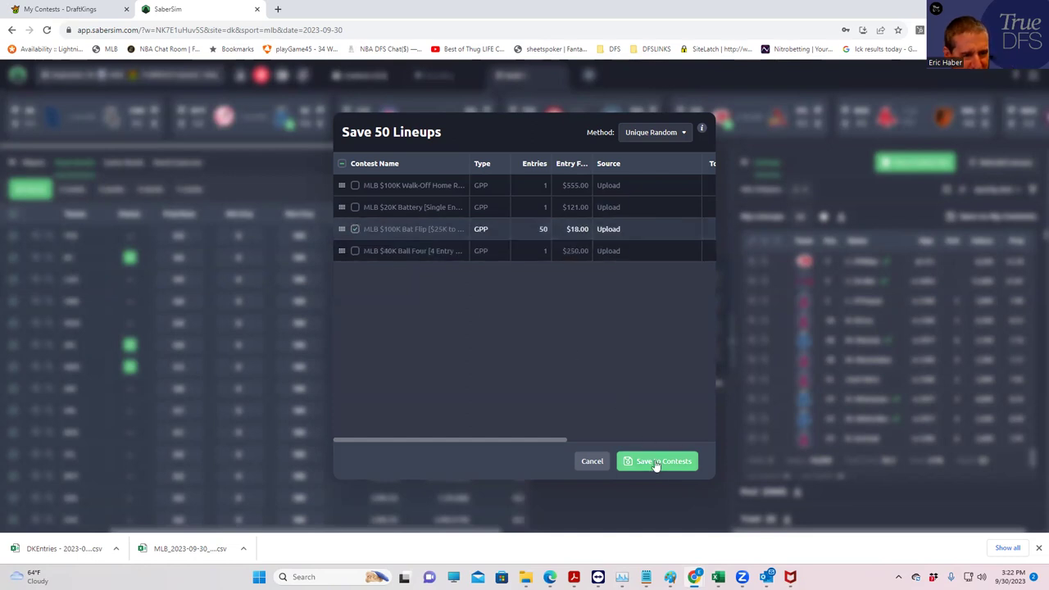
click(656, 461)
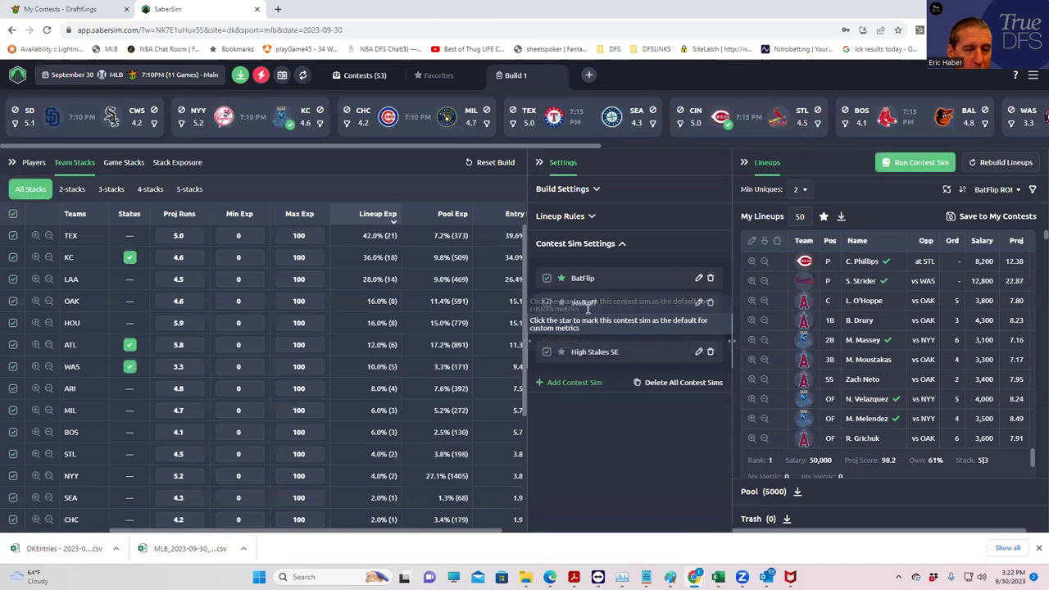
Sort the lineups by Walkoff > ROI.
click(994, 189)
click(952, 381)
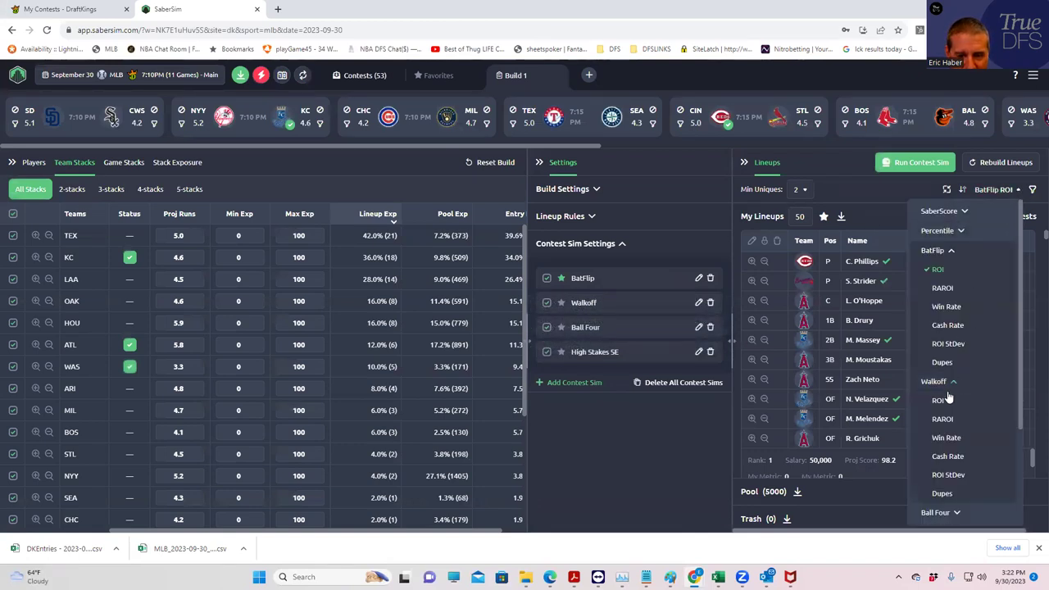
click(937, 400)
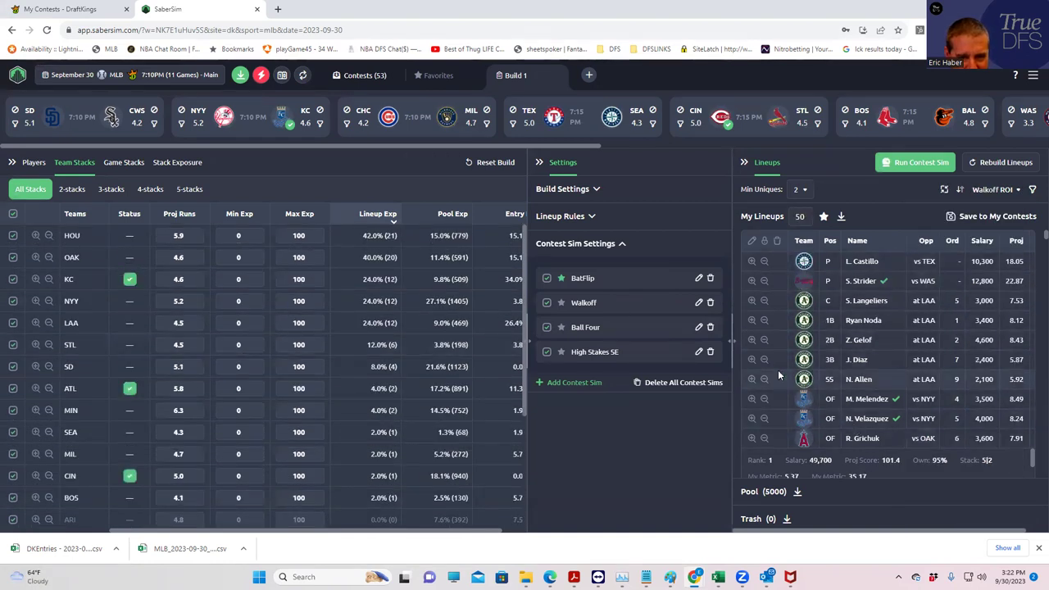
Untick the BatFlip, Ball Four and High Stakes SE contest sims.
click(546, 279)
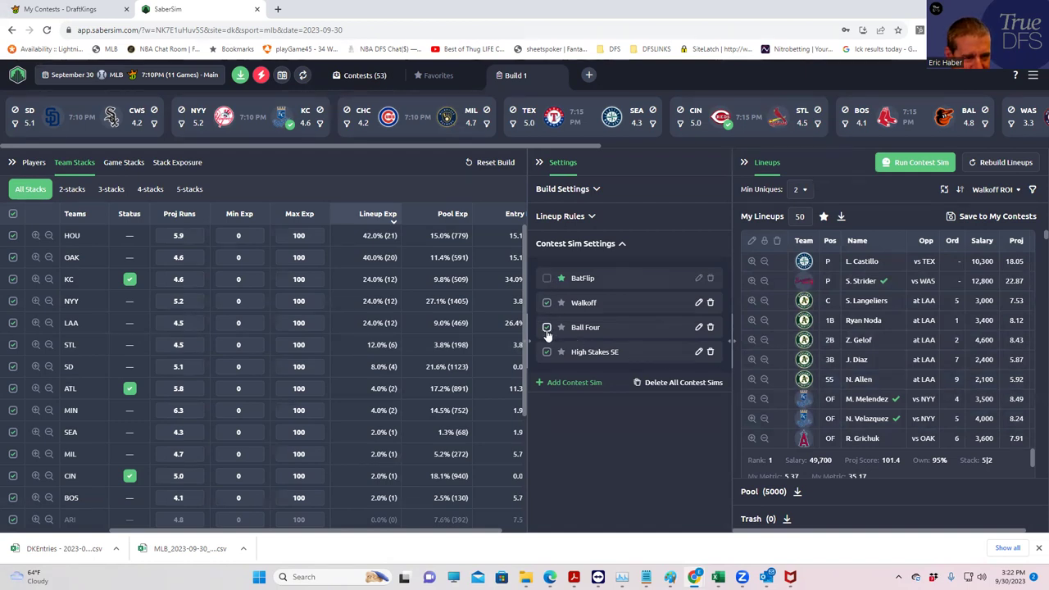
click(547, 328)
click(546, 352)
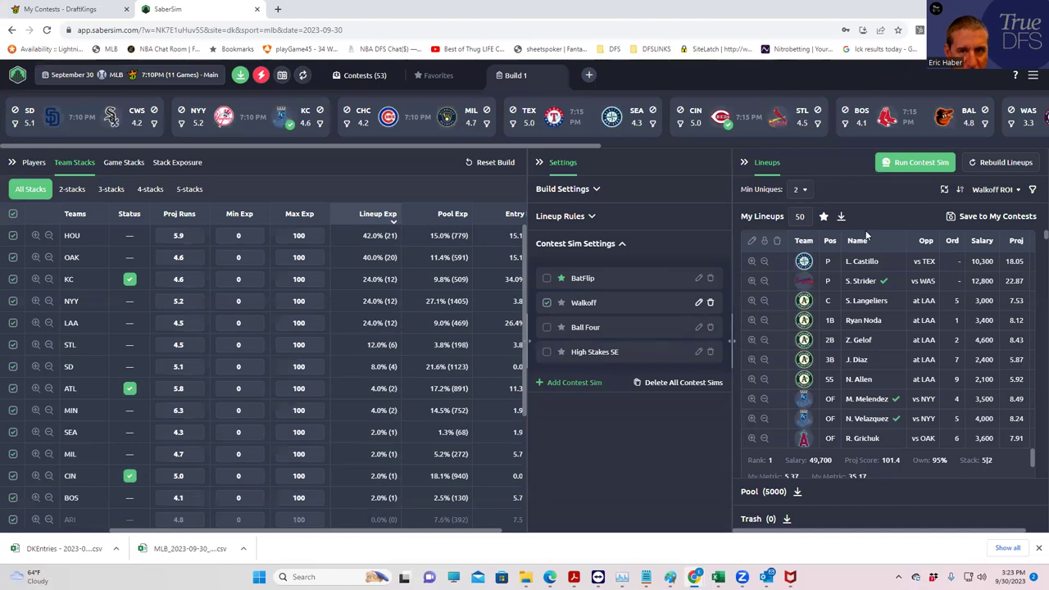
Save the Walkoff-ranked lineups to the MLB $100K Walk-Off contest.
click(950, 222)
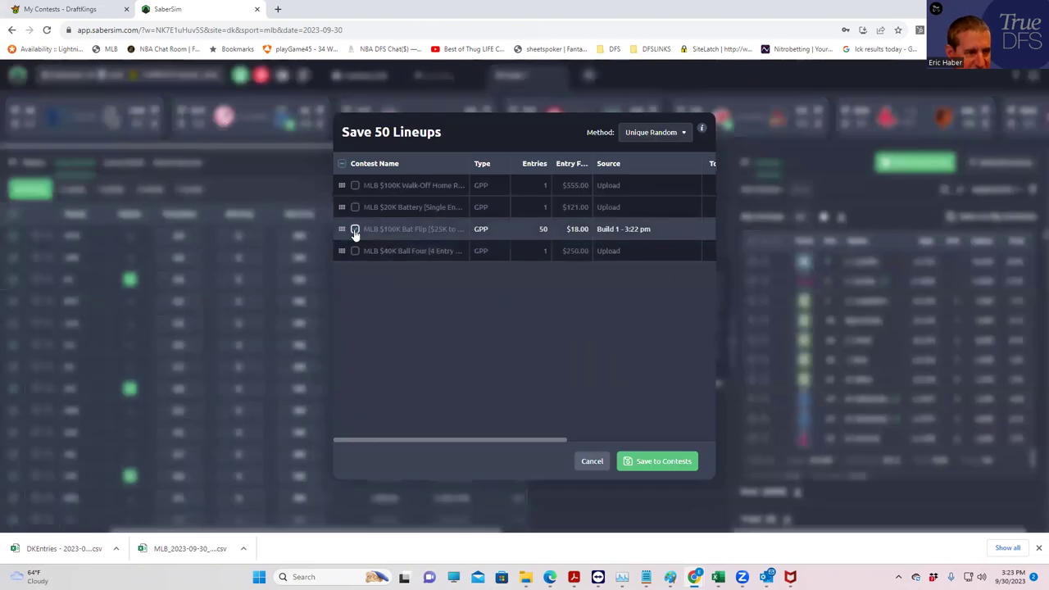
click(354, 186)
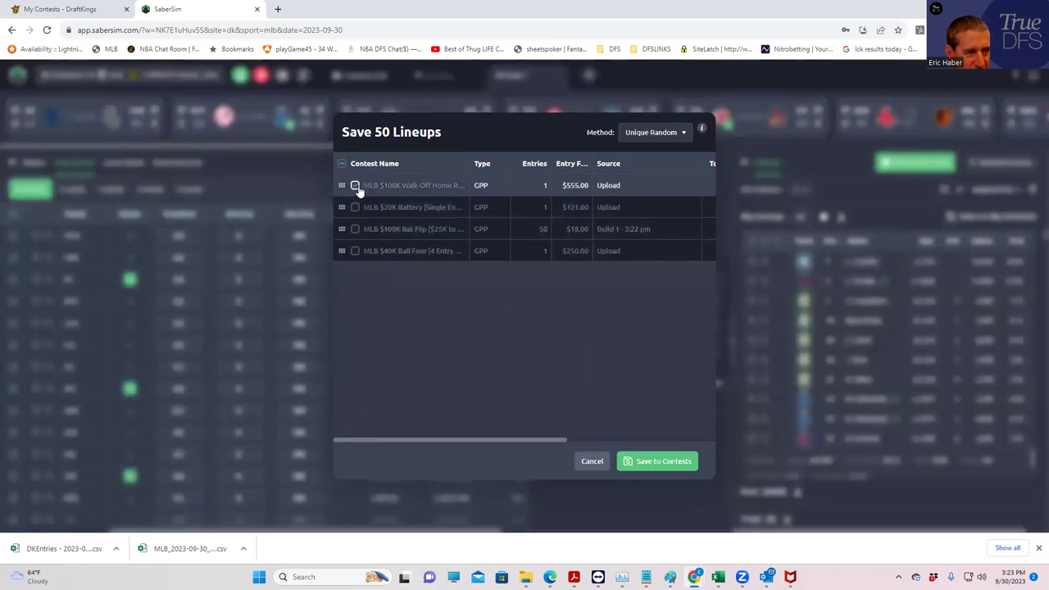
click(682, 460)
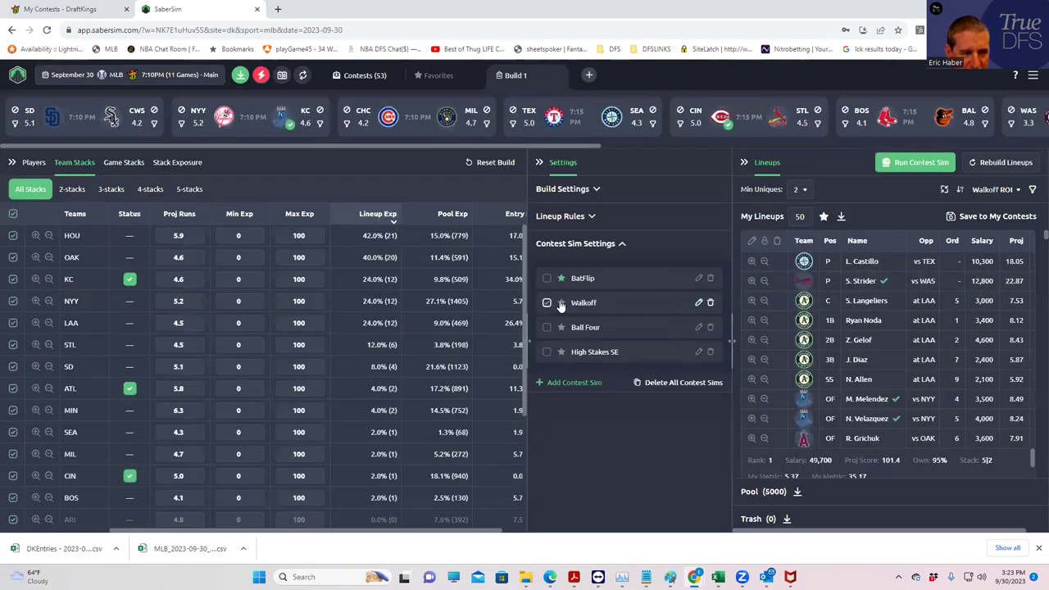
Sort the lineups by Ball Four > ROI.
click(992, 190)
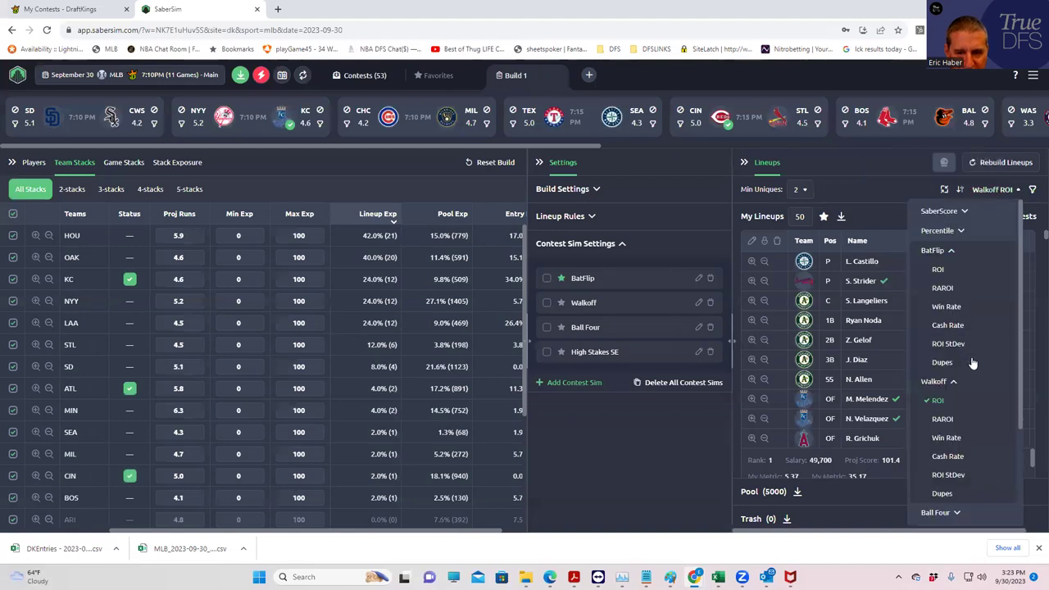
scroll(966, 376, down, 2)
click(955, 405)
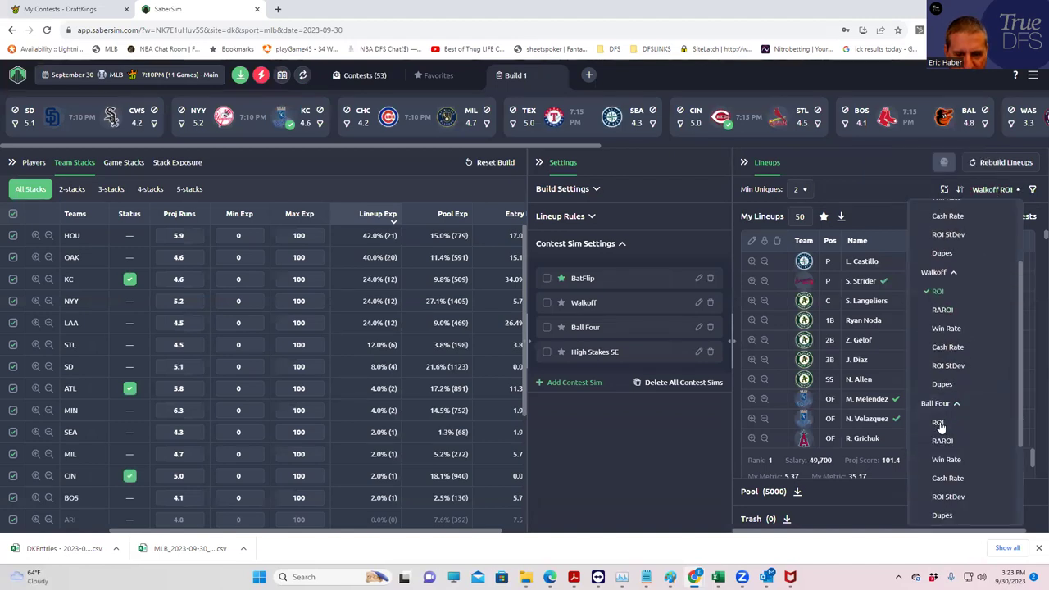
click(938, 423)
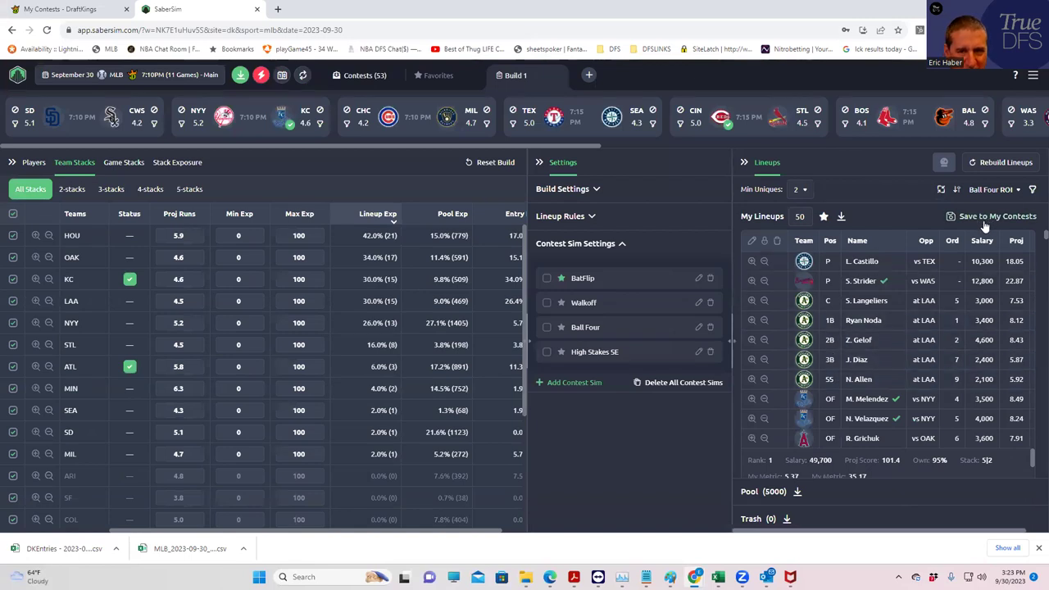
Save the lineups to the MLB $40K Ball Four contest.
click(951, 220)
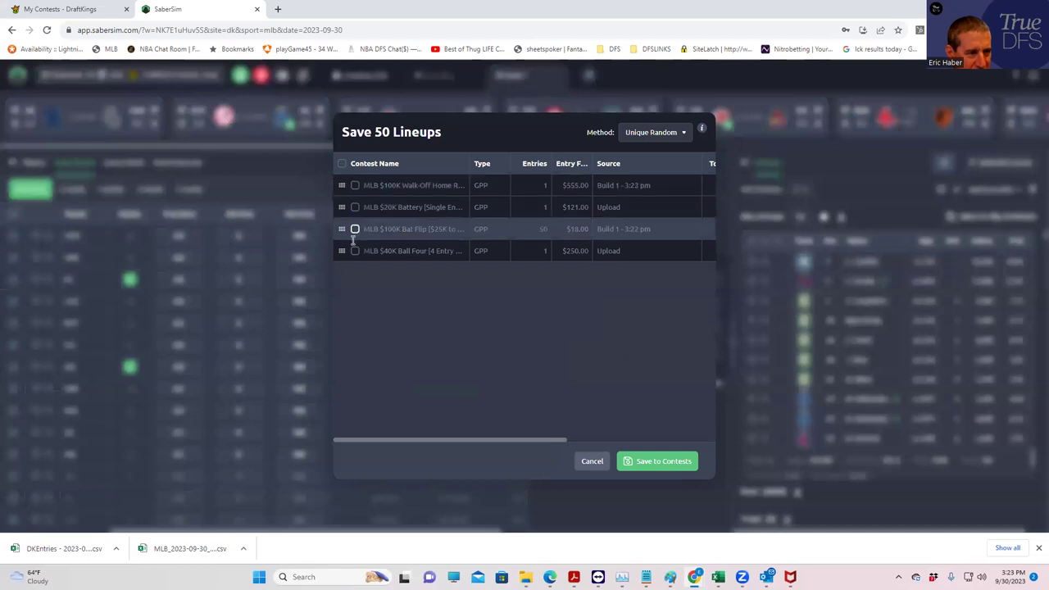
click(355, 252)
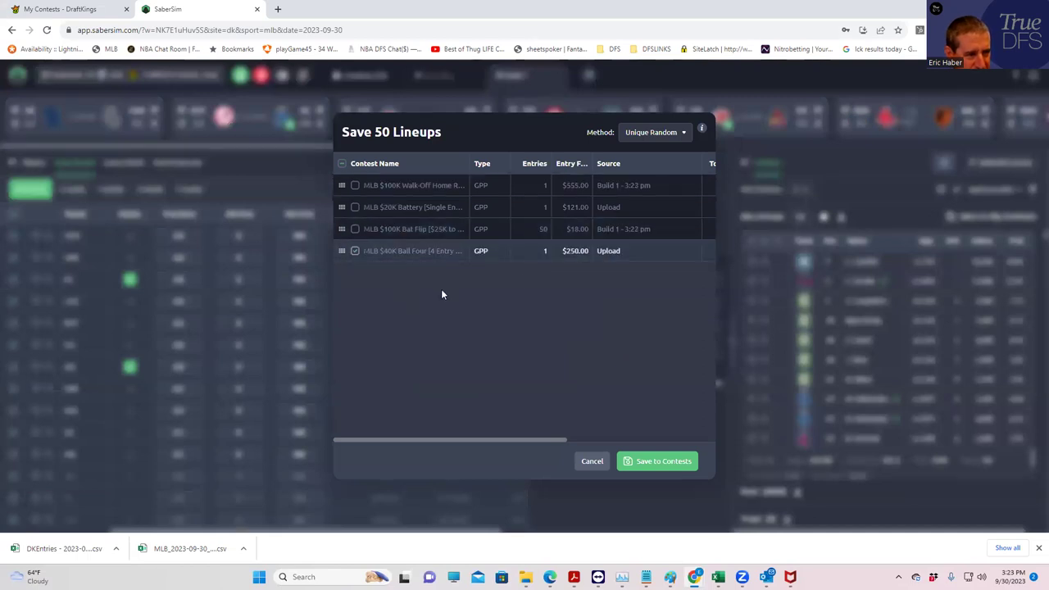
click(658, 462)
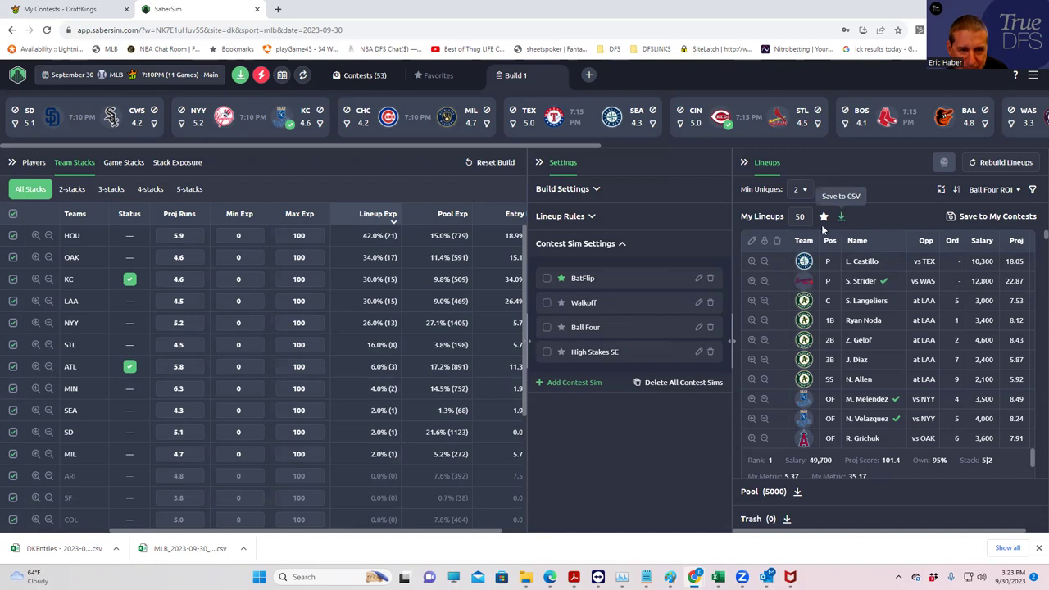
Sort the lineups by High Stakes SE > ROI.
click(1011, 193)
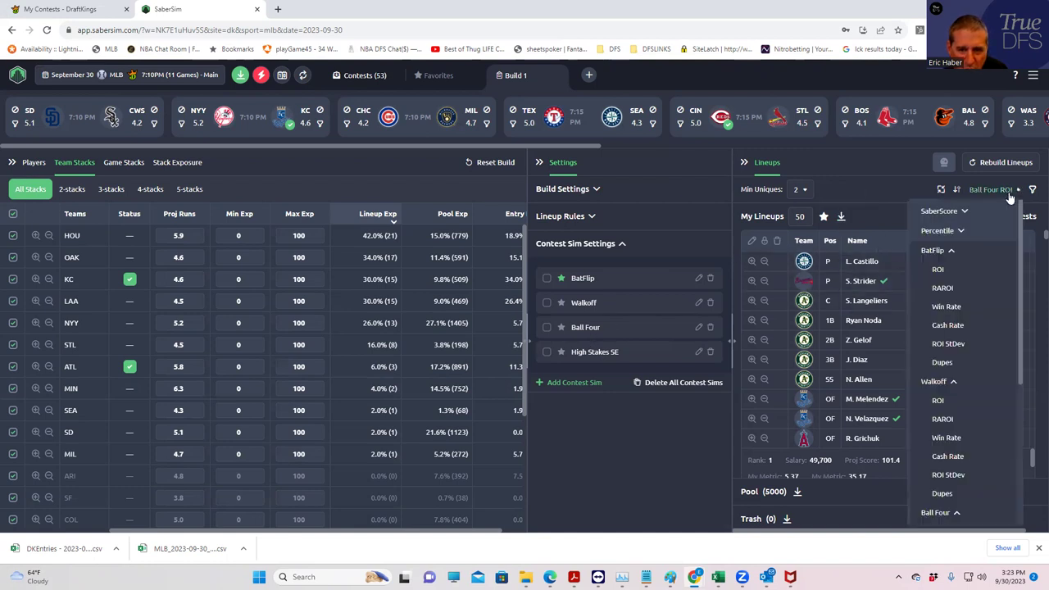
scroll(954, 406, down, 3)
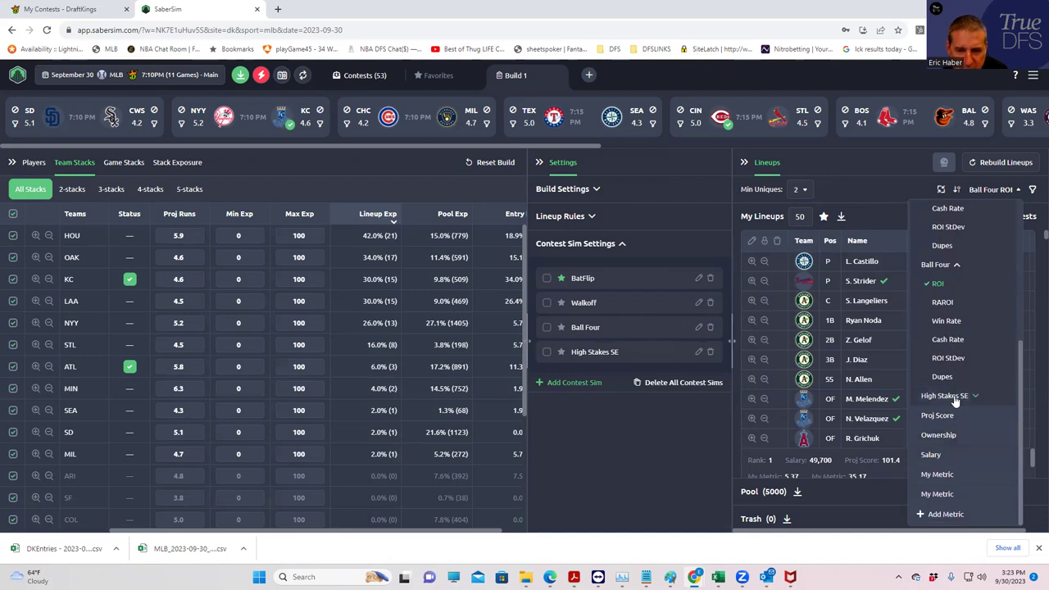
click(953, 399)
click(937, 416)
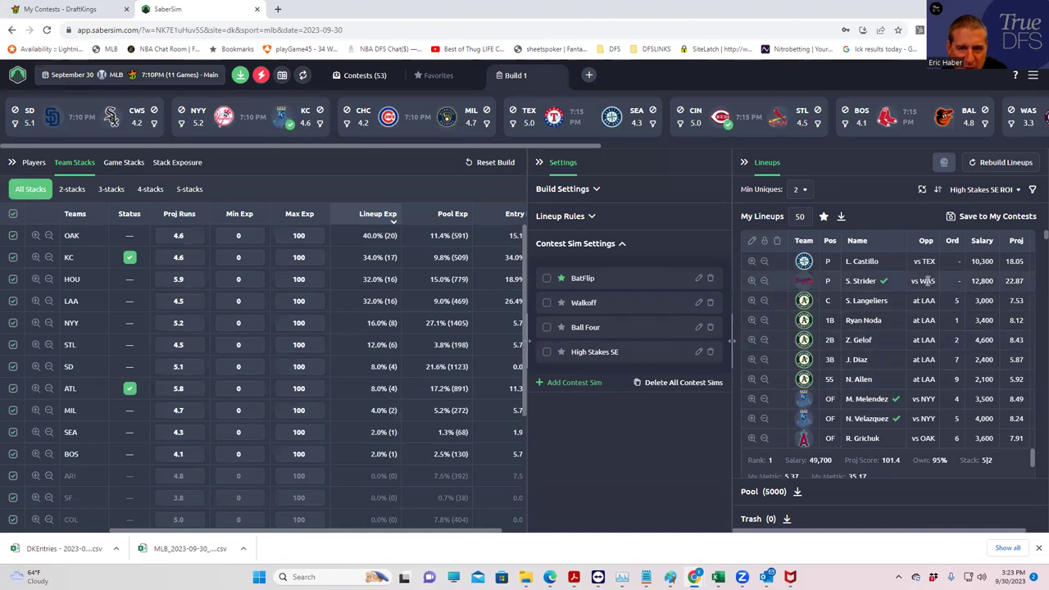
Tick the High Stakes SE contest sim, keeping the sort on High Stakes SE ROI.
click(993, 190)
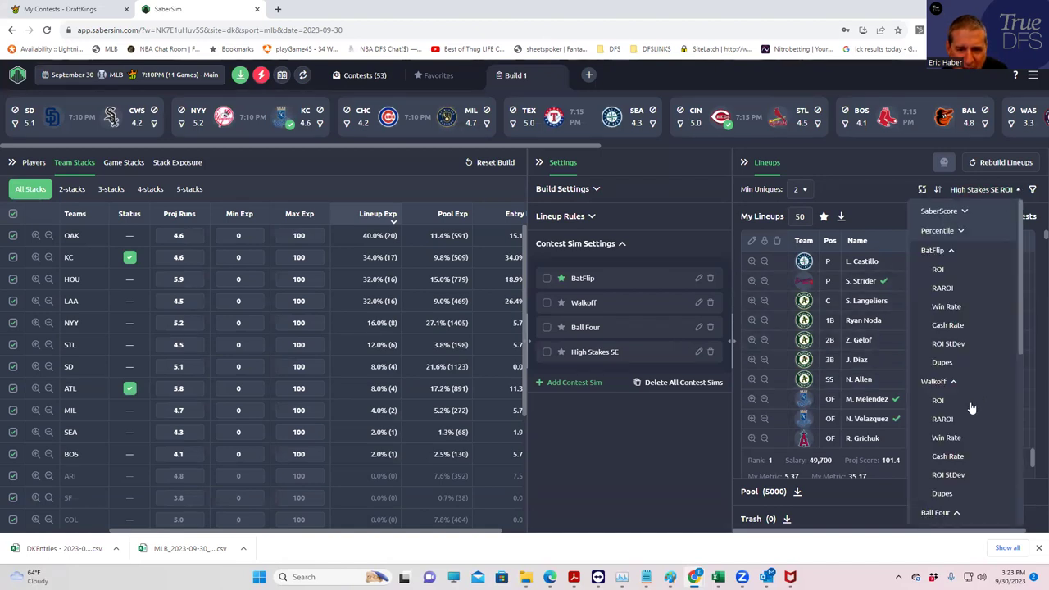
scroll(970, 411, down, 5)
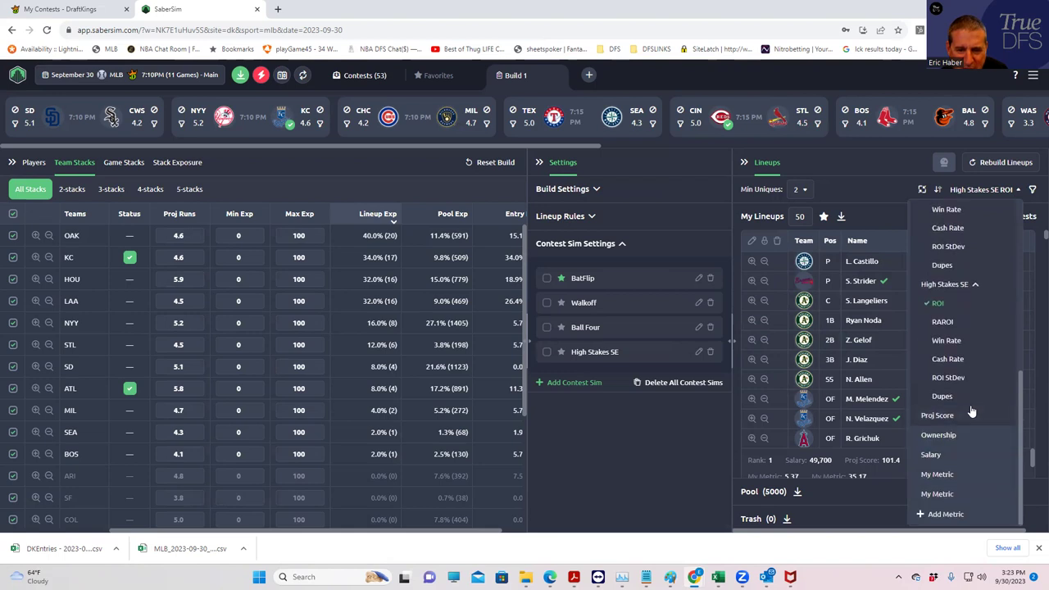
scroll(970, 411, up, 3)
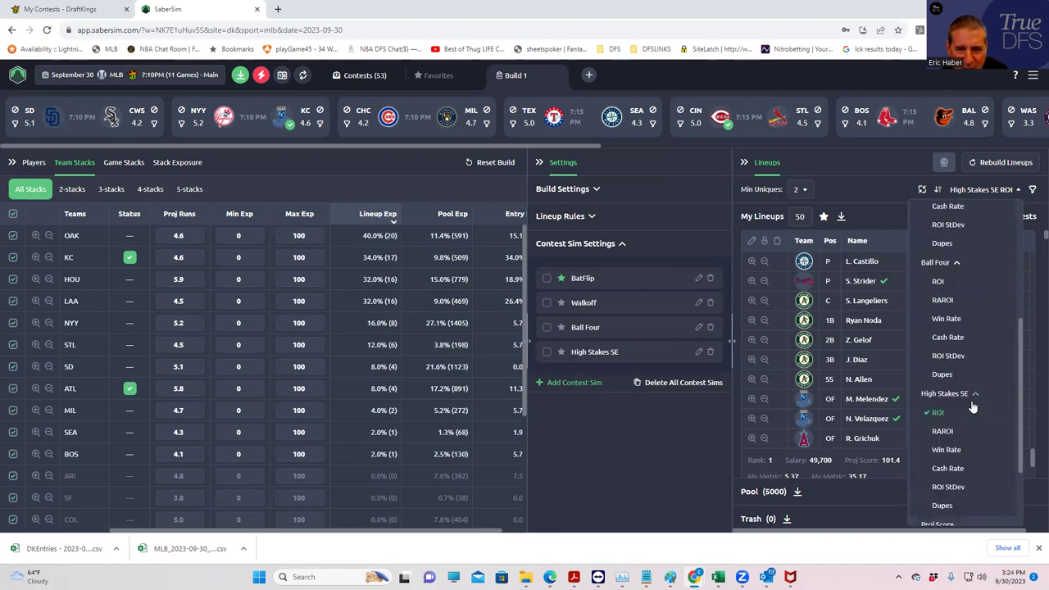
scroll(972, 407, up, 5)
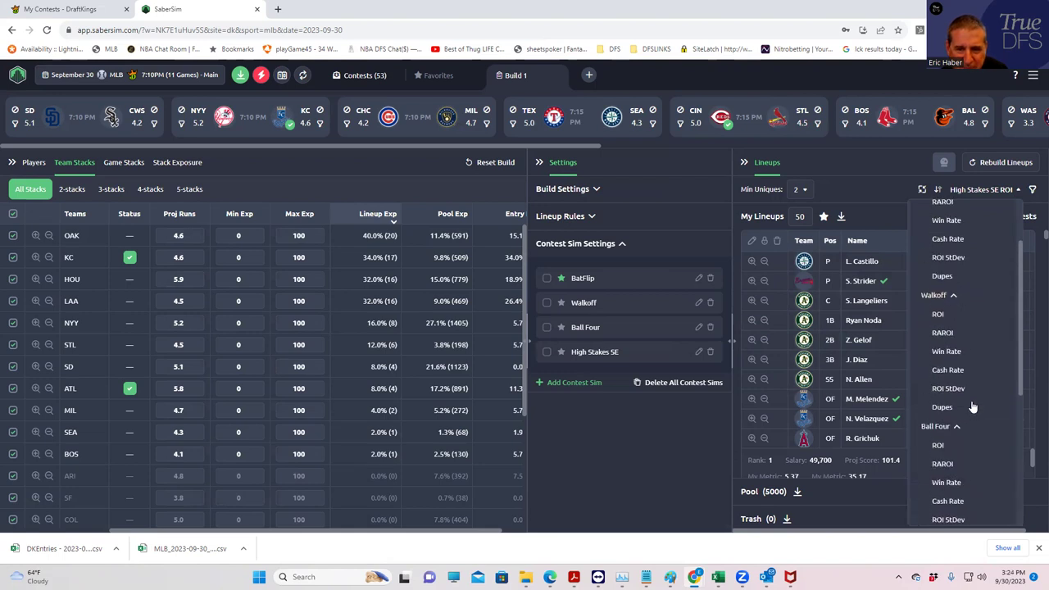
click(547, 358)
click(546, 353)
click(1008, 191)
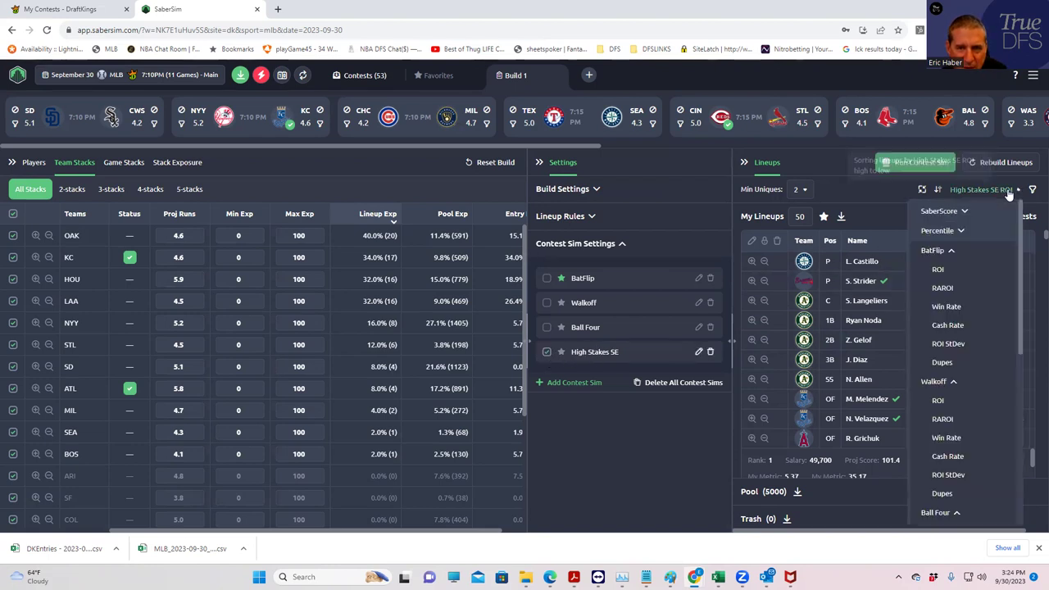
scroll(983, 352, down, 5)
scroll(983, 354, down, 3)
click(938, 300)
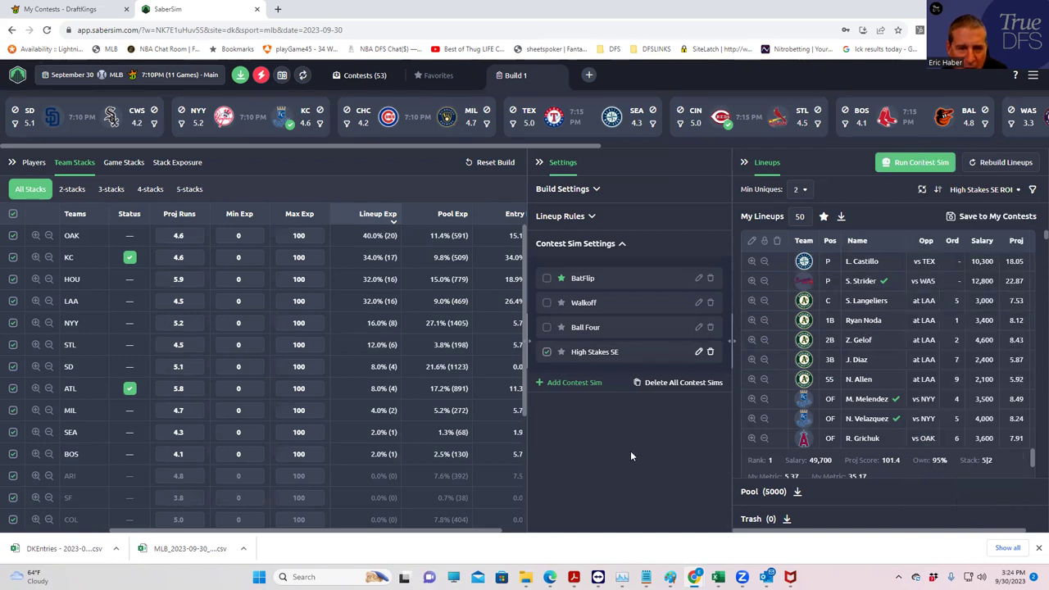
Save the High Stakes SE-ranked lineups to MLB $20K Battery, then download the entries_dk_mlb CSV.
click(952, 216)
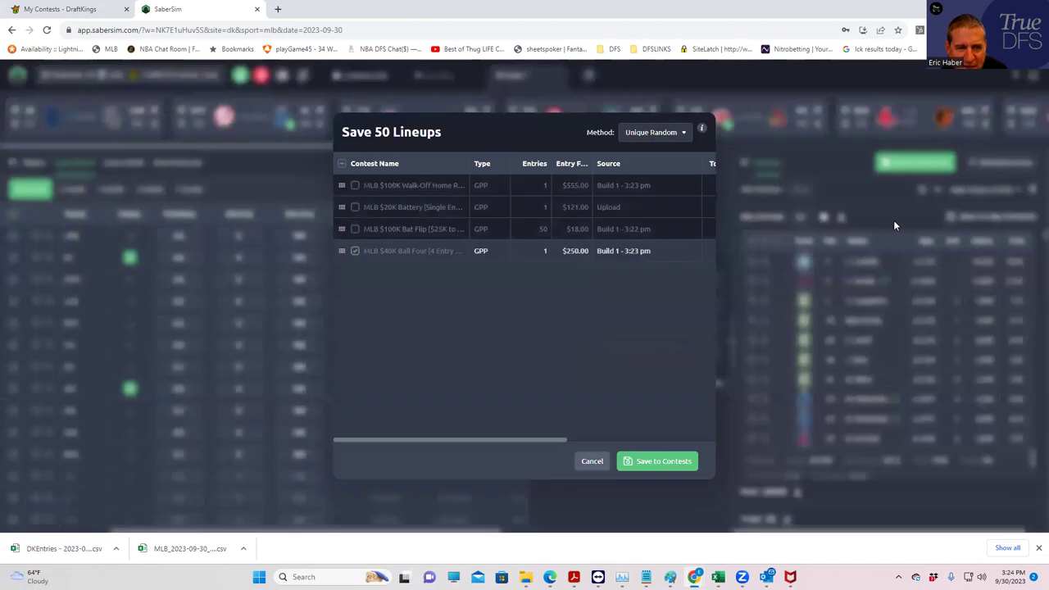
click(355, 251)
click(355, 252)
click(355, 207)
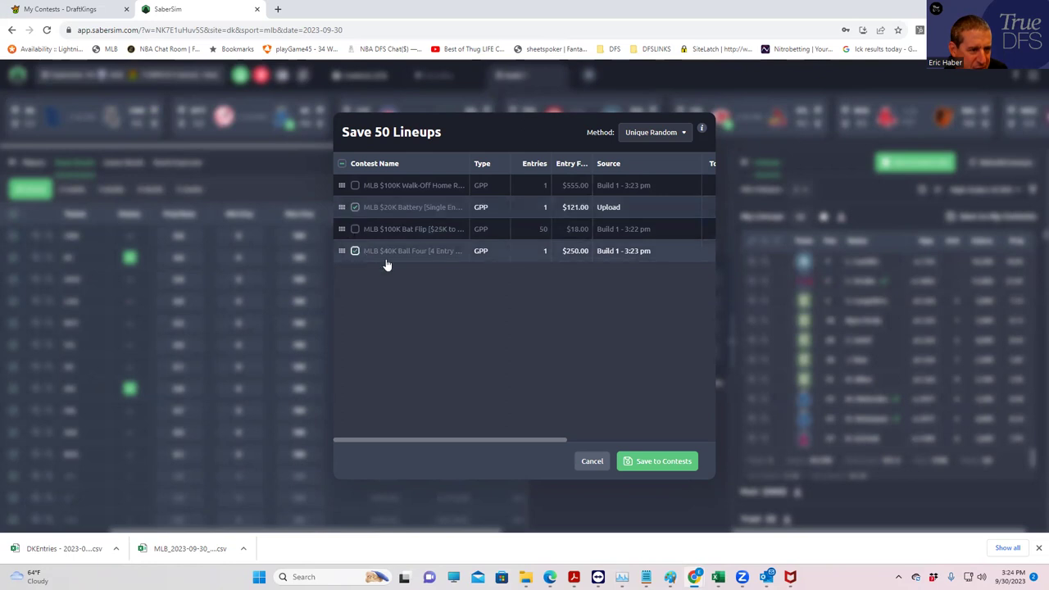
click(665, 462)
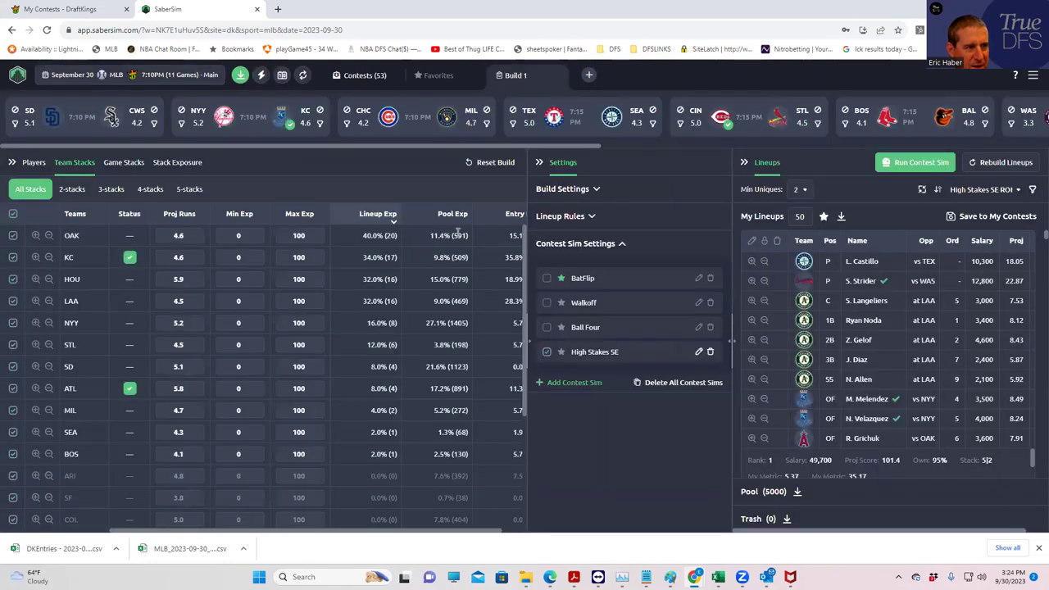
click(241, 76)
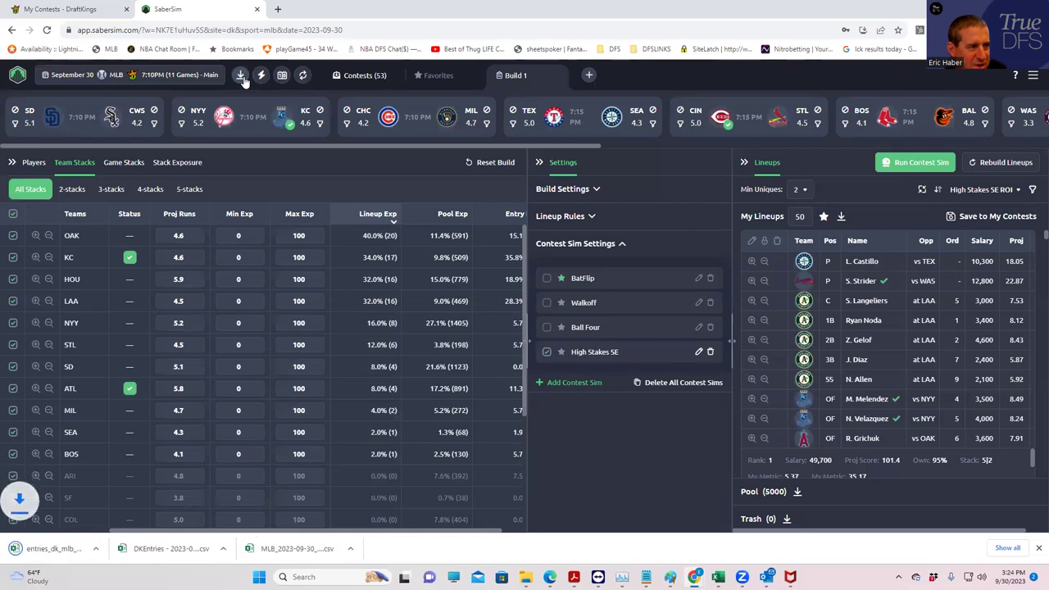
In DraftKings Lineups > Edit Entries, upload entries_dk_mlb_2023-09-30_main.
click(82, 10)
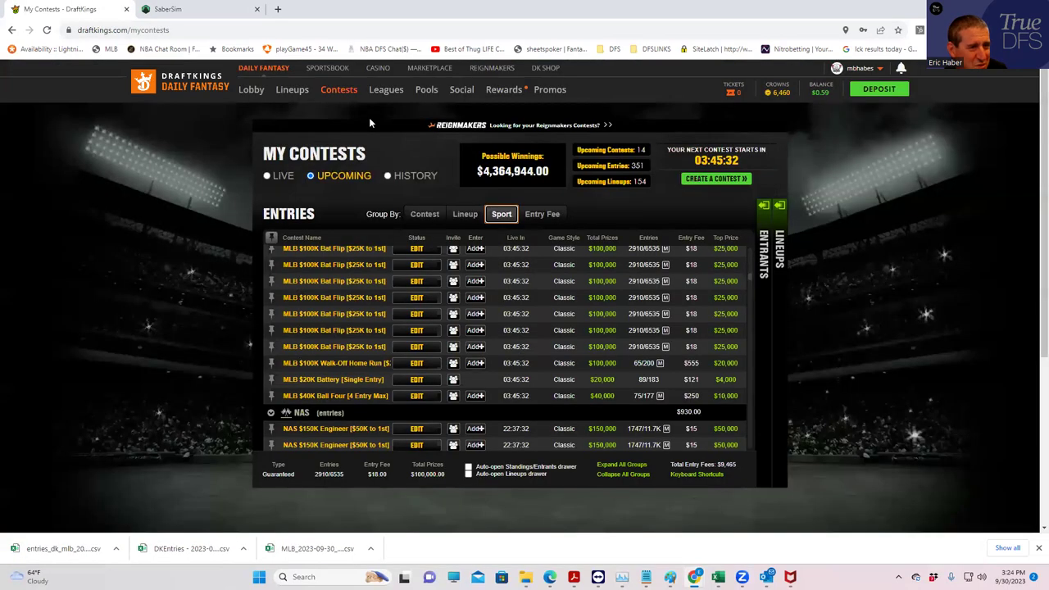
click(279, 91)
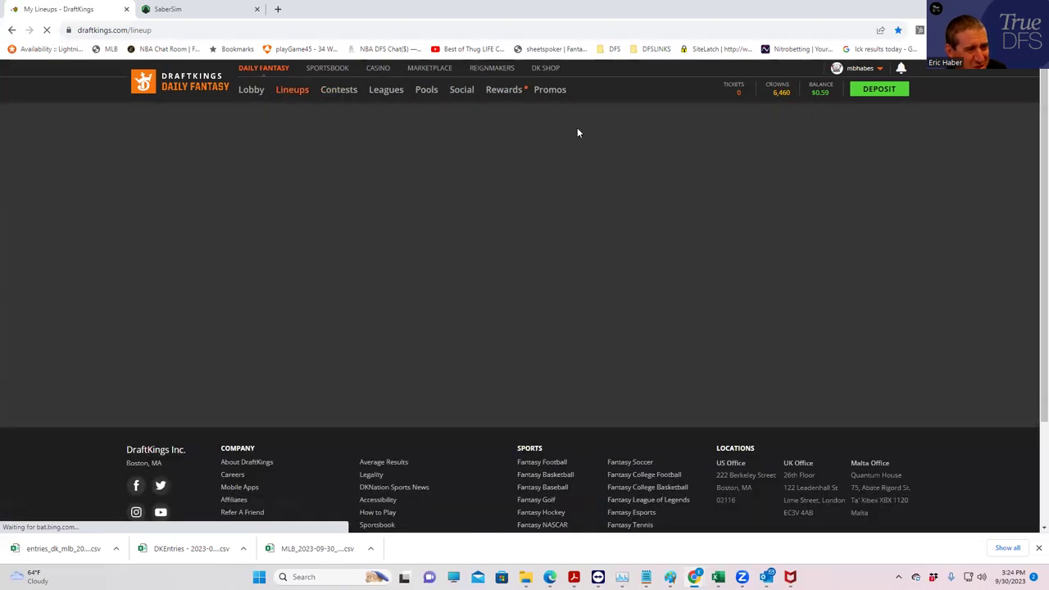
click(731, 149)
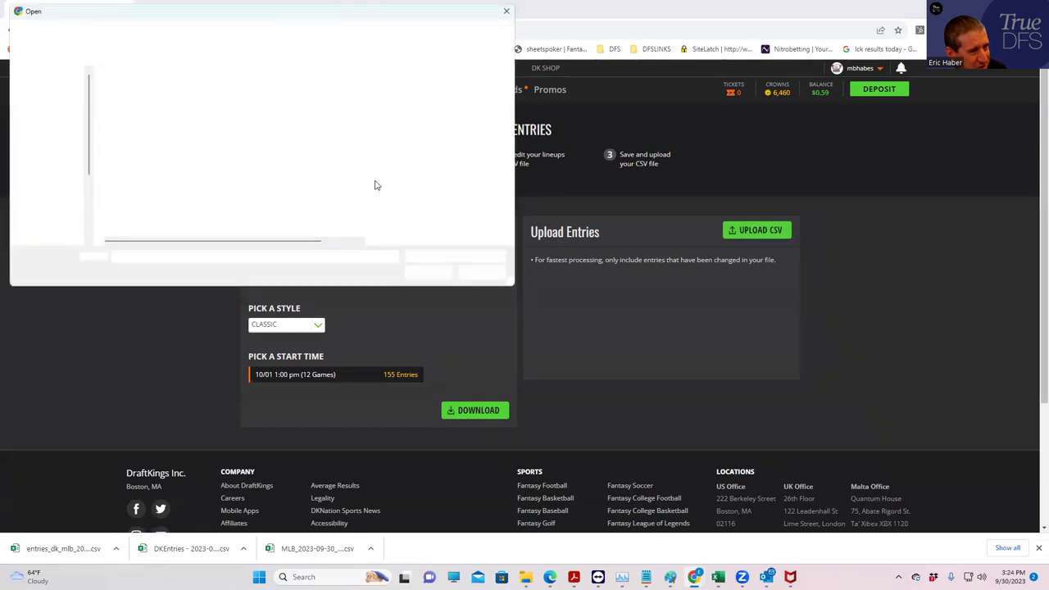
click(173, 106)
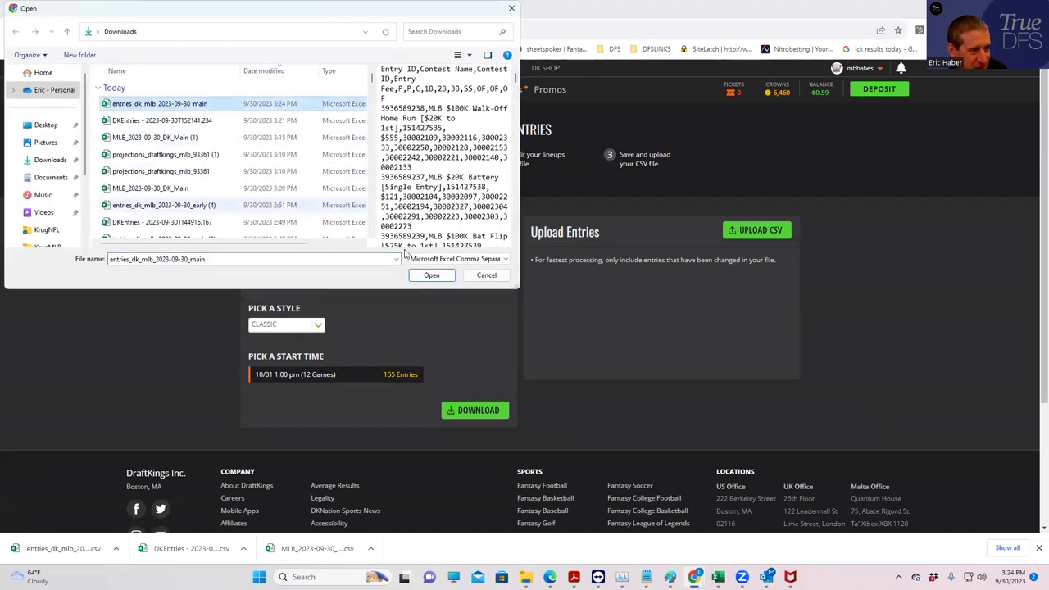
click(429, 275)
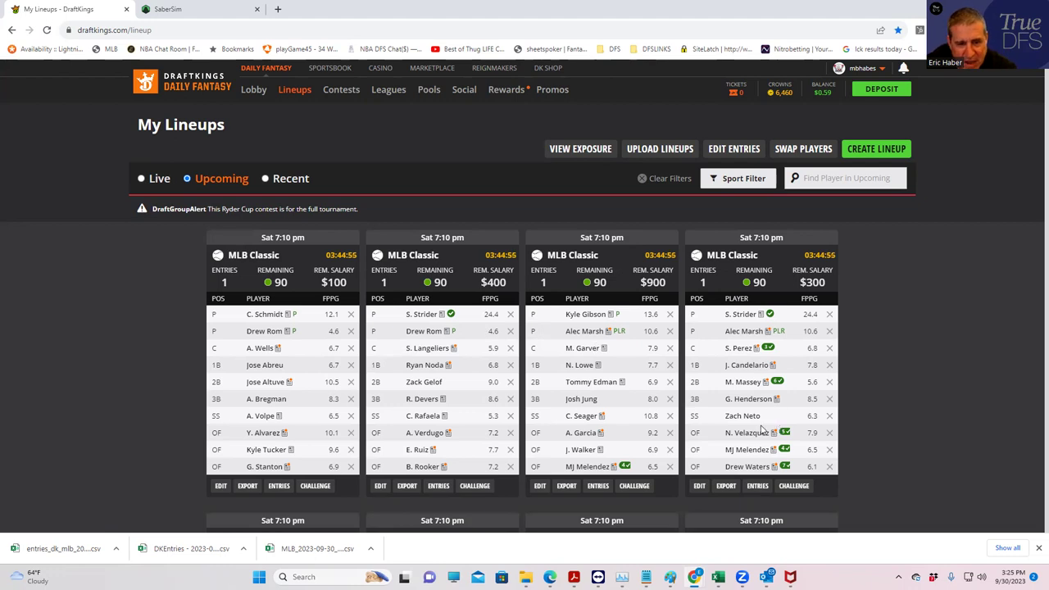
scroll(735, 431, down, 2)
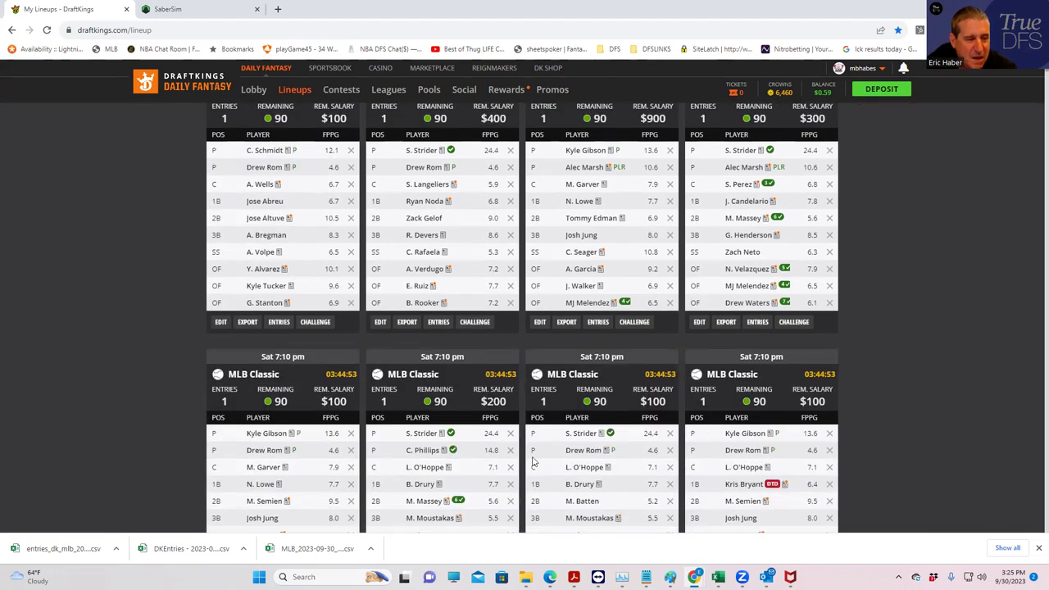
scroll(532, 463, down, 1)
scroll(541, 446, down, 2)
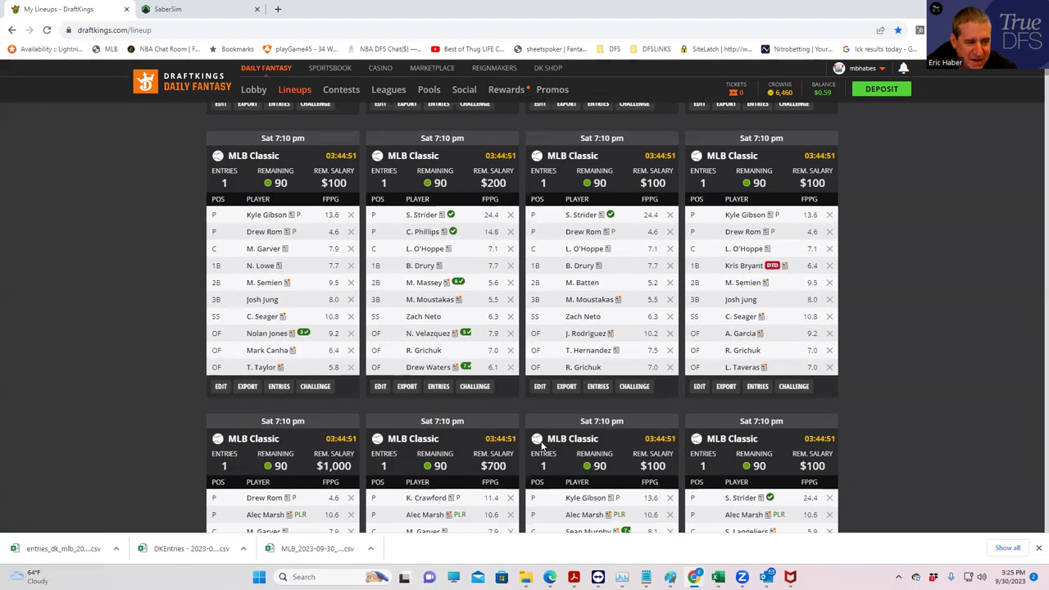
scroll(541, 446, down, 1)
scroll(606, 440, down, 1)
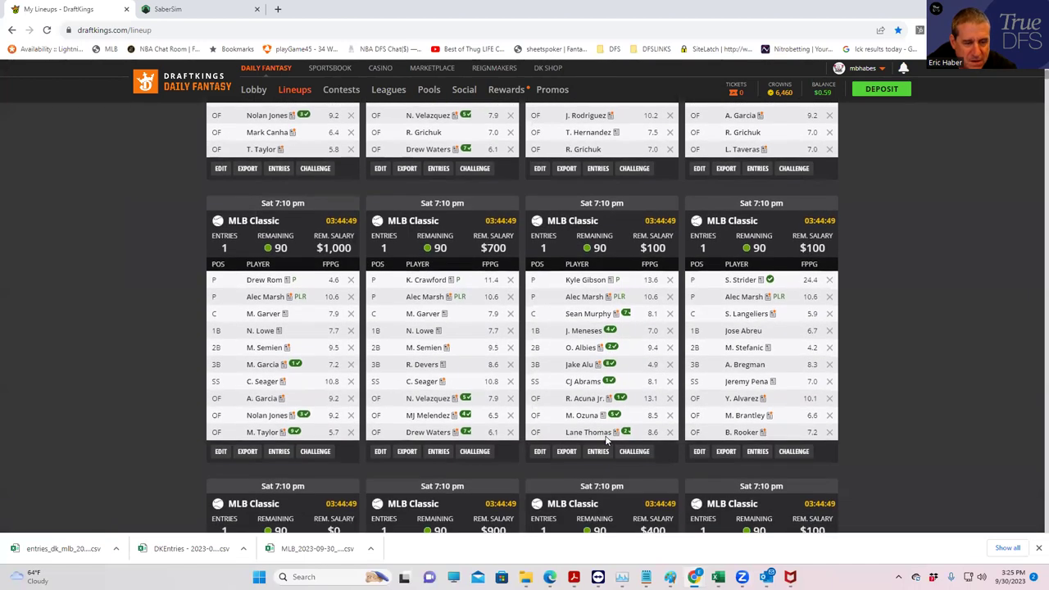
scroll(604, 435, down, 1)
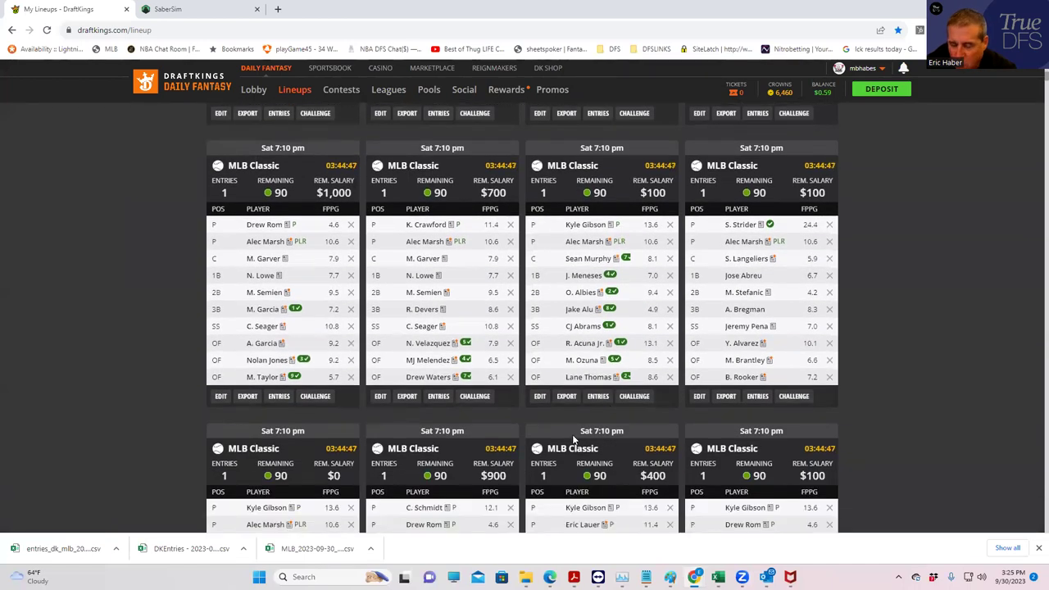
scroll(680, 471, down, 2)
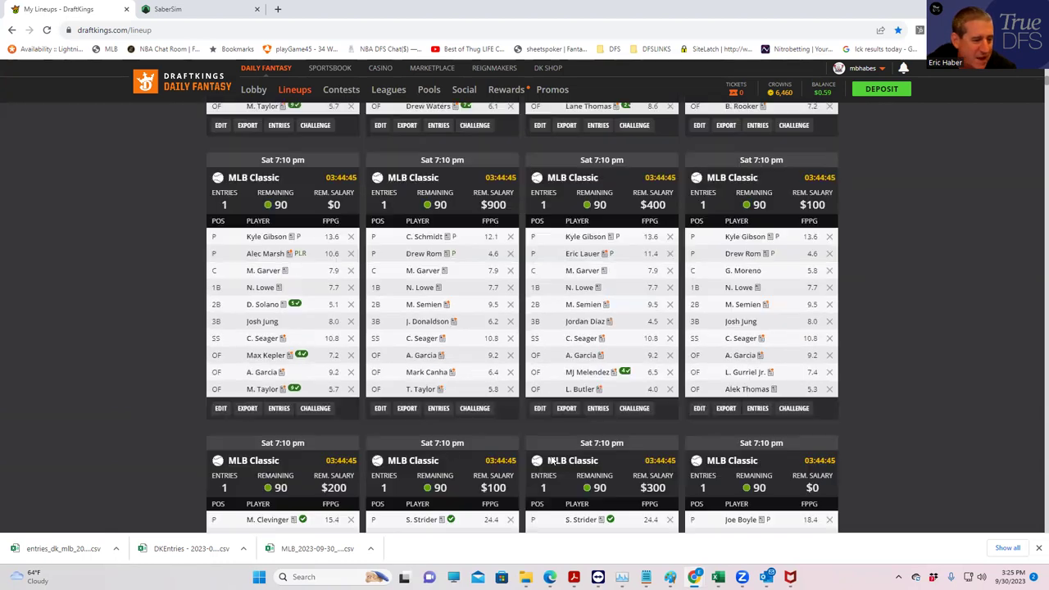
scroll(509, 416, down, 4)
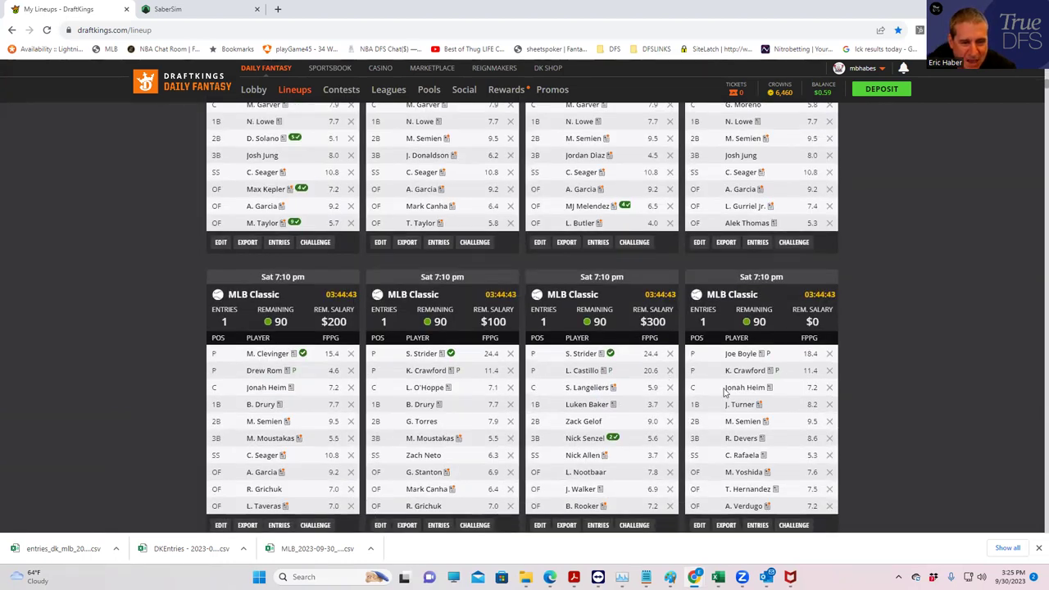
scroll(537, 432, down, 2)
scroll(502, 452, down, 5)
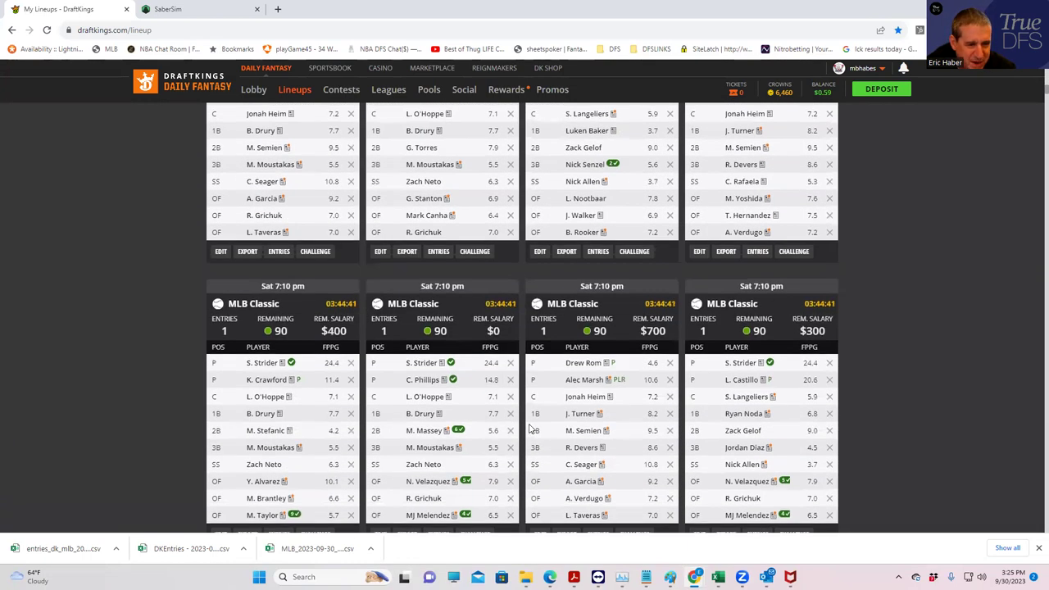
scroll(662, 443, down, 8)
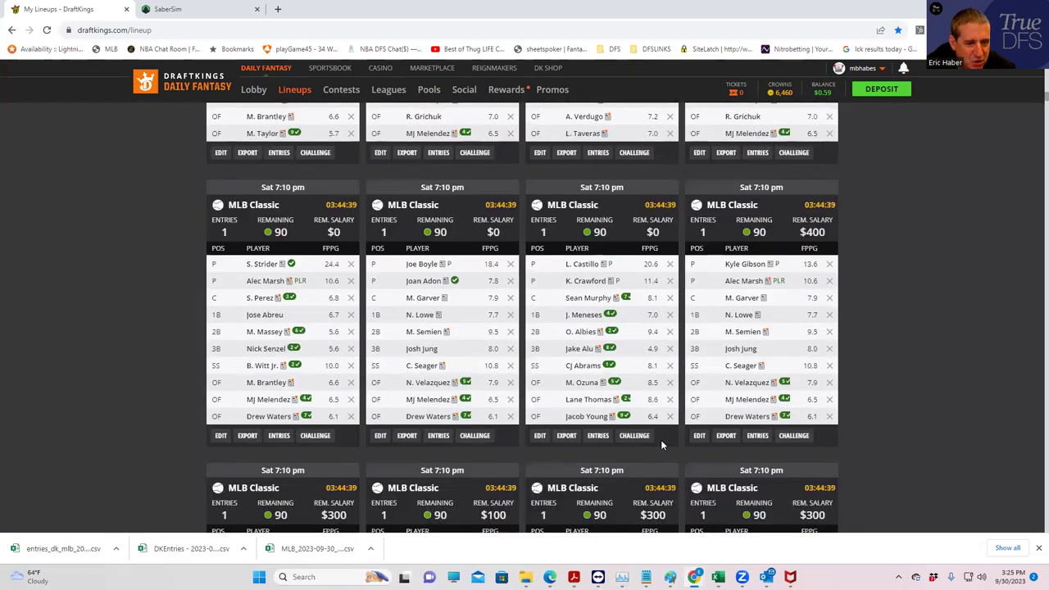
scroll(662, 443, up, 12)
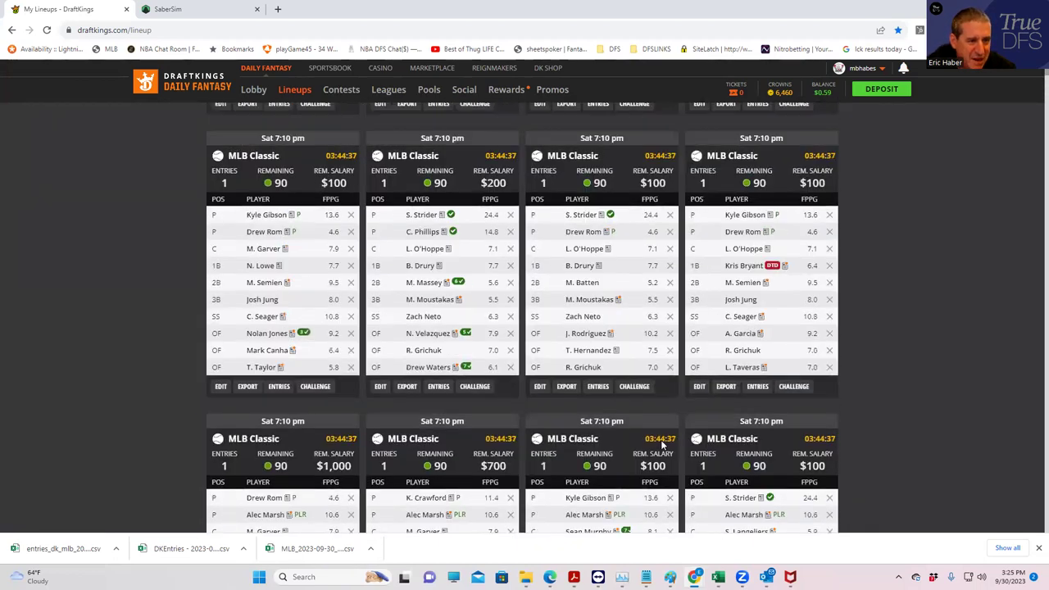